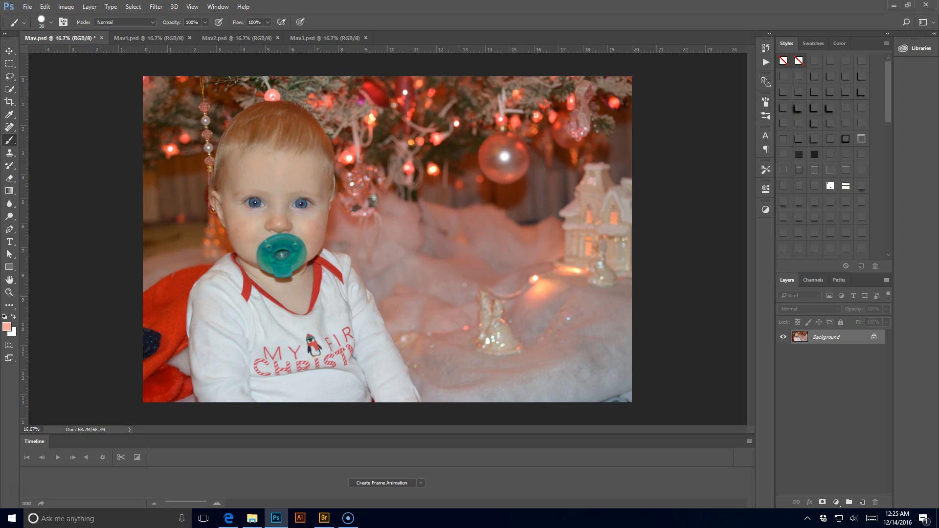
# - Compare the finished bokeh versions Mav1.psd, Mav2.psd and Mav3.psd with the original Mav.psd, ending on the original
pyautogui.click(149, 37)
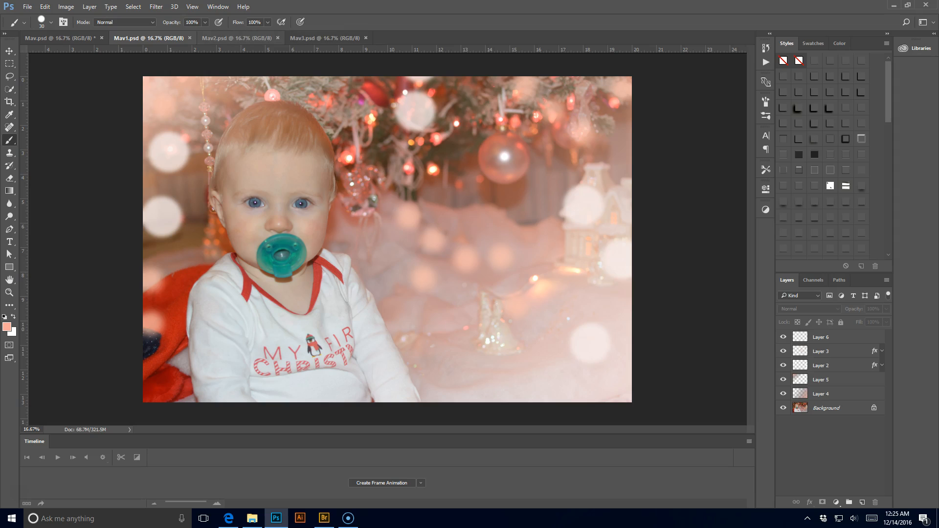
pyautogui.click(237, 38)
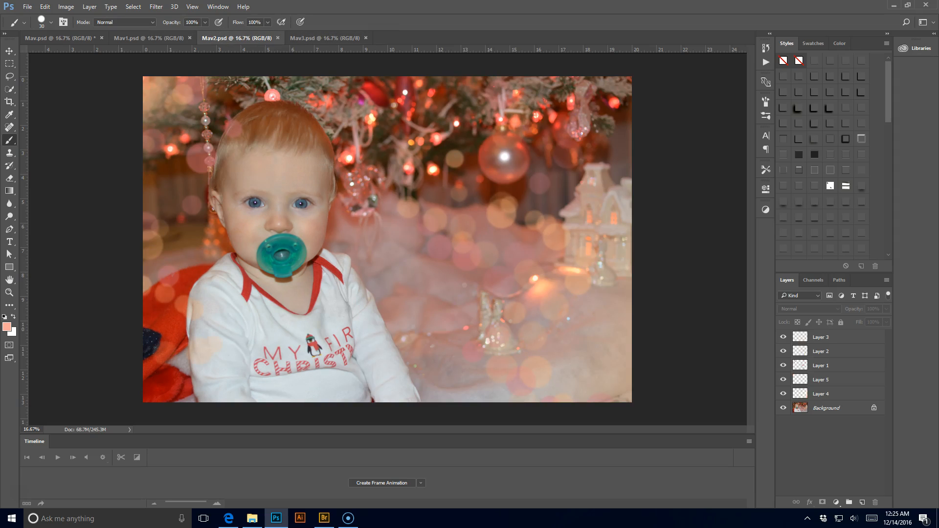
pyautogui.click(325, 38)
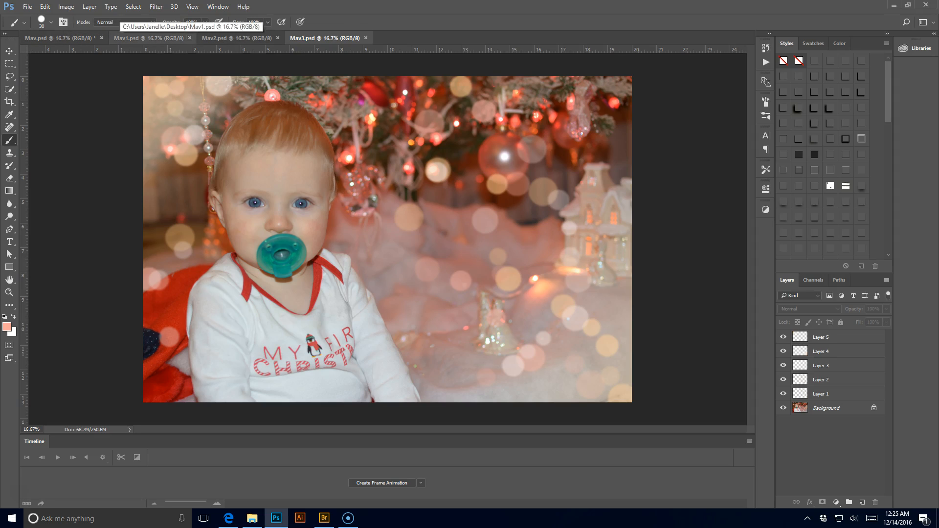
pyautogui.click(59, 38)
pyautogui.hotkey('ctrl', 'Tab')
pyautogui.hotkey('ctrl', 'Tab')
pyautogui.hotkey('ctrl', 'Tab')
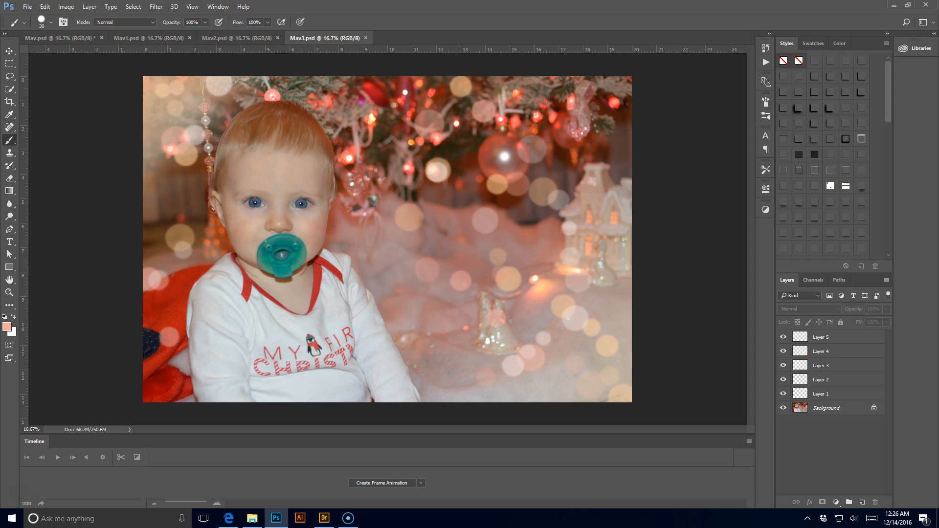
pyautogui.click(59, 38)
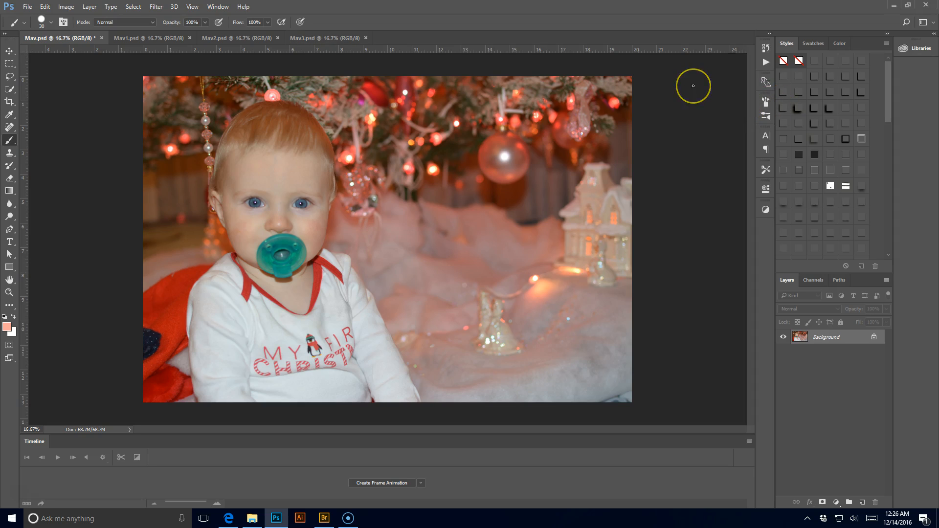
# - Give the hard round brush tip a size of 425 px and a spacing of 143% in the brush settings
pyautogui.click(218, 7)
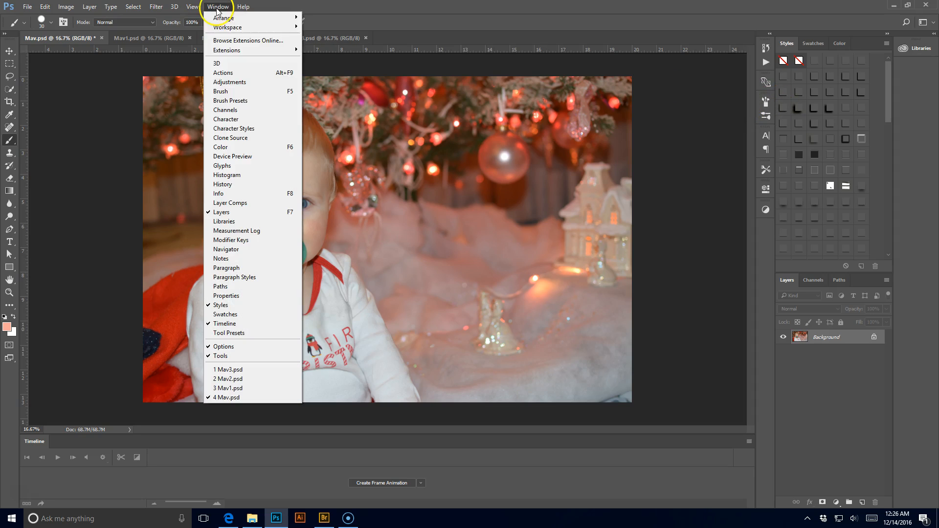
pyautogui.click(241, 92)
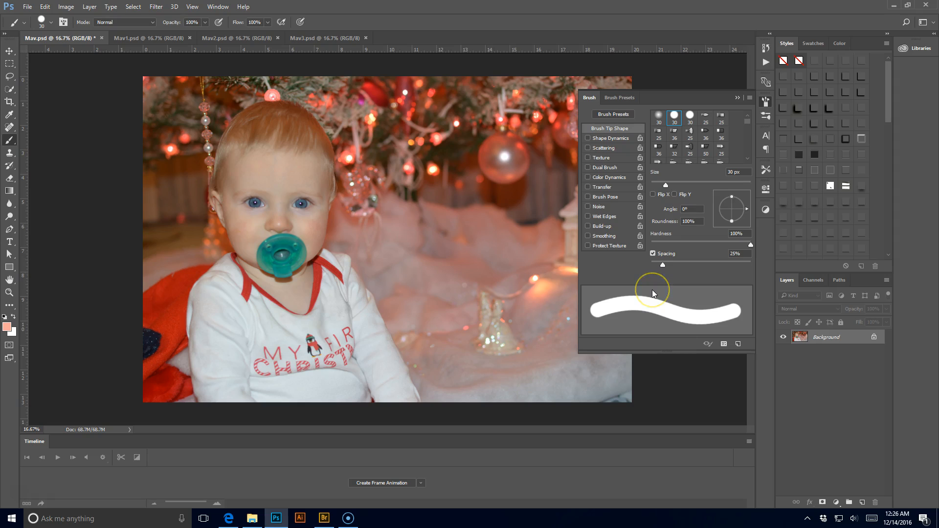
pyautogui.click(653, 290)
pyautogui.moveTo(665, 185)
pyautogui.mouseDown()
pyautogui.moveTo(708, 199)
pyautogui.moveTo(737, 193)
pyautogui.mouseUp()
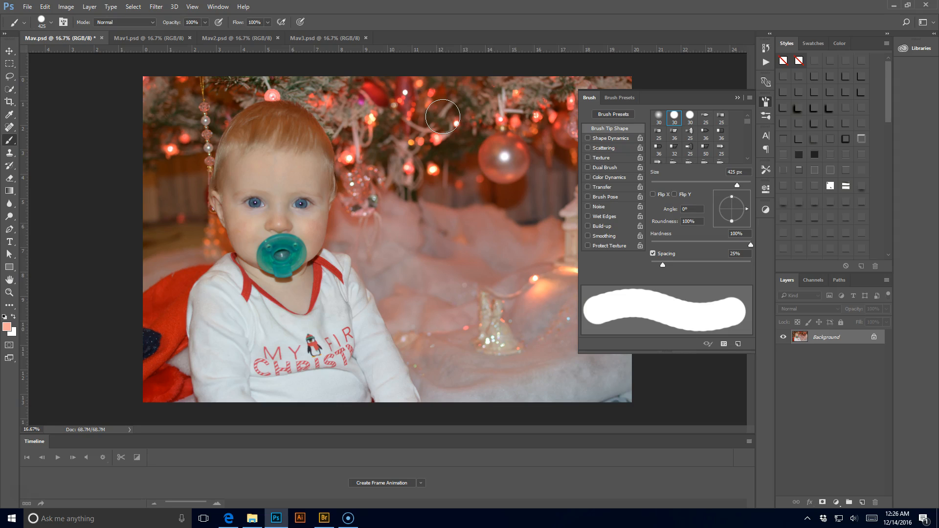
pyautogui.moveTo(663, 265)
pyautogui.mouseDown()
pyautogui.moveTo(722, 265)
pyautogui.moveTo(712, 265)
pyautogui.mouseUp()
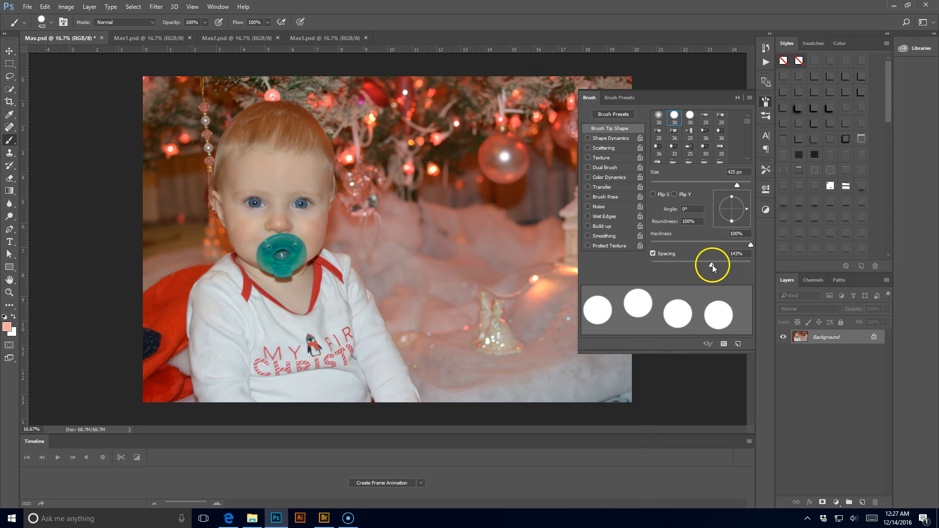
# - Enable Shape Dynamics with 100% size jitter, 50% minimum diameter and a slight roundness jitter
pyautogui.click(602, 139)
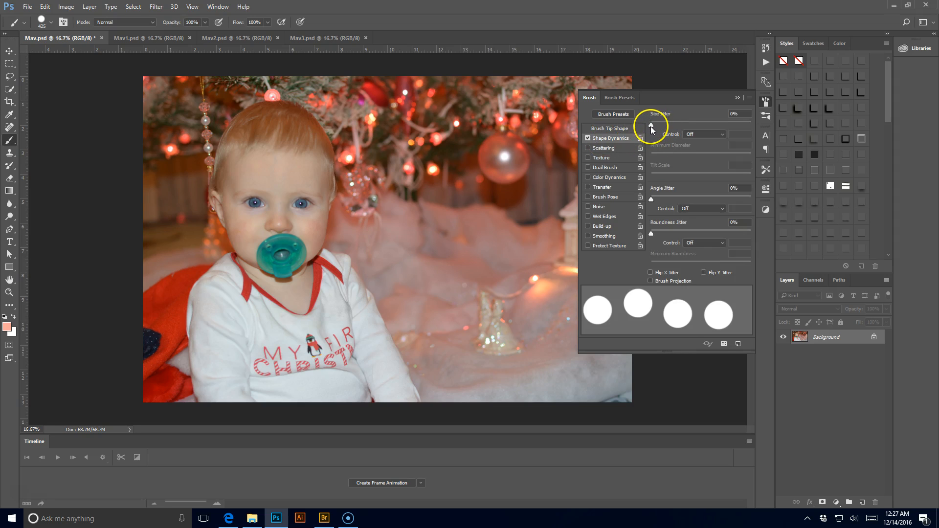
pyautogui.moveTo(651, 126); pyautogui.dragTo(770, 125)
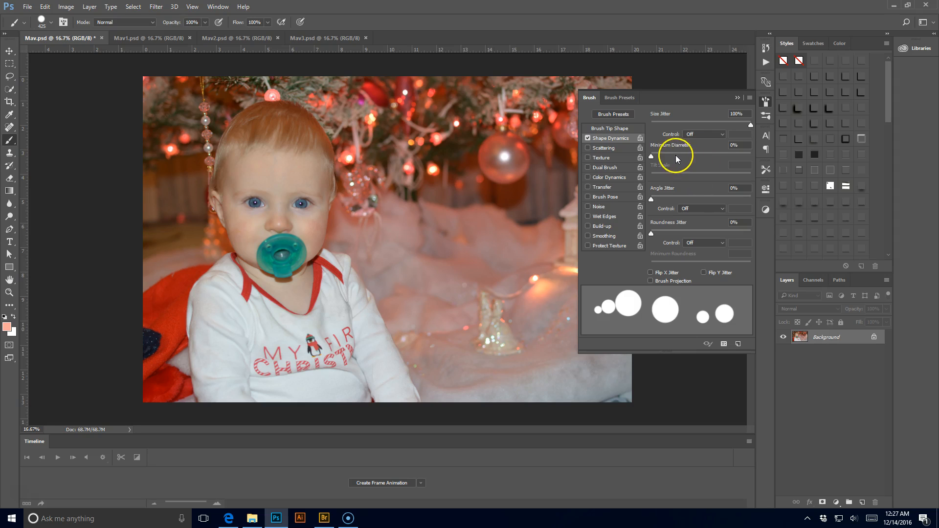
pyautogui.moveTo(654, 157); pyautogui.dragTo(701, 168)
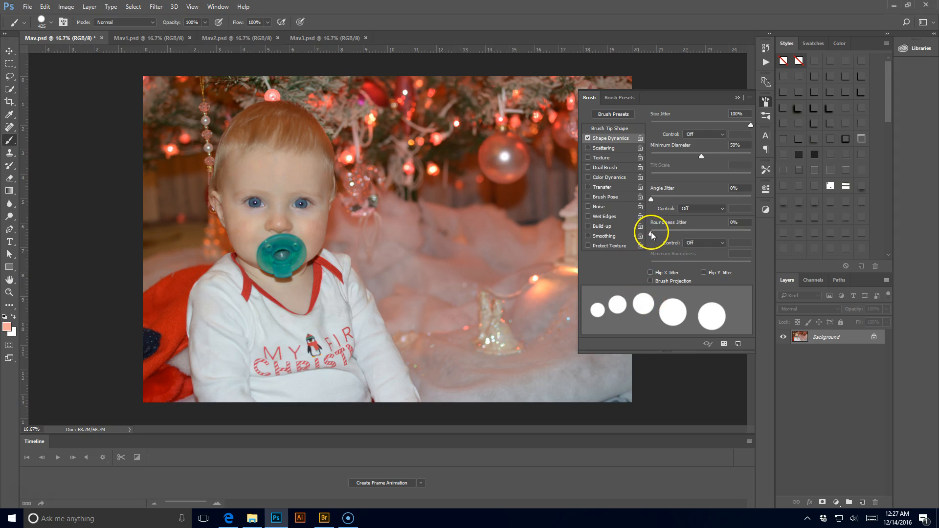
pyautogui.moveTo(650, 233); pyautogui.dragTo(656, 234)
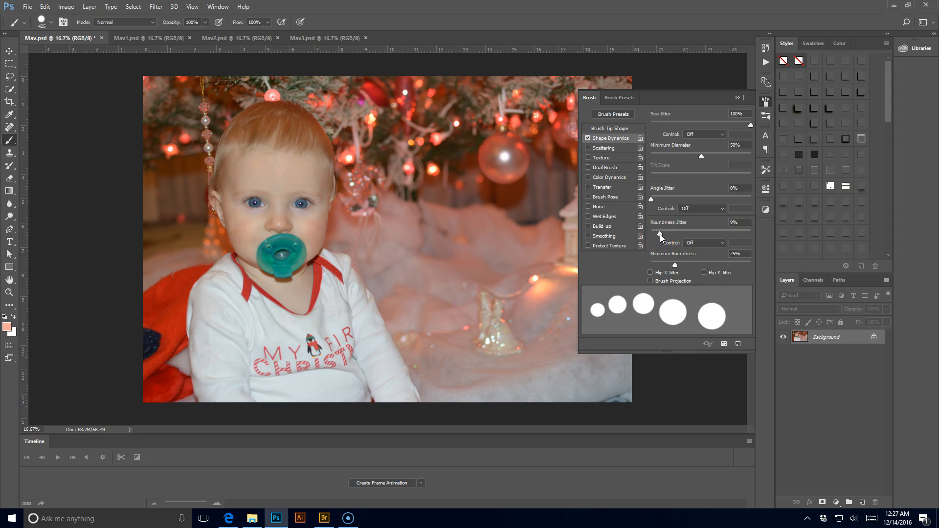
pyautogui.moveTo(660, 234); pyautogui.dragTo(662, 234)
# - Enable Scattering with 1000% scatter, a Fade control of 10 and a count of 3
pyautogui.click(606, 148)
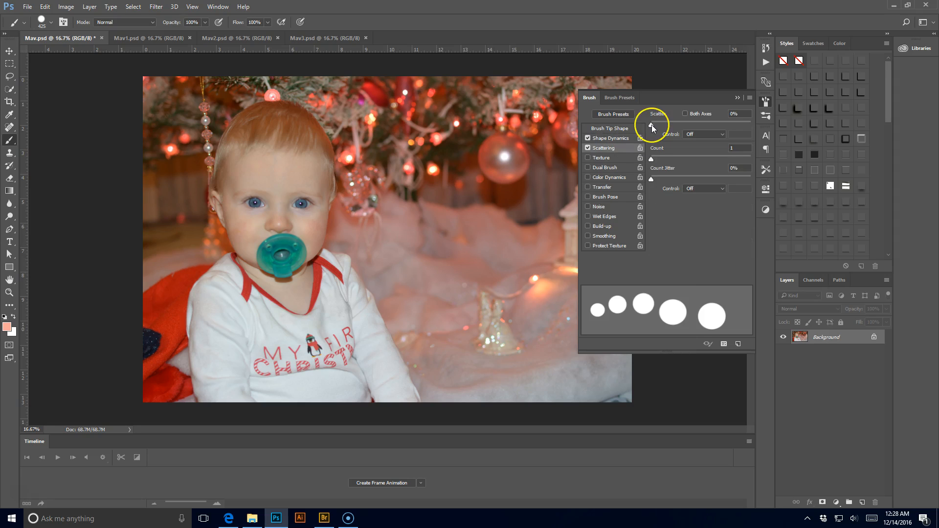
pyautogui.moveTo(651, 124); pyautogui.dragTo(751, 129)
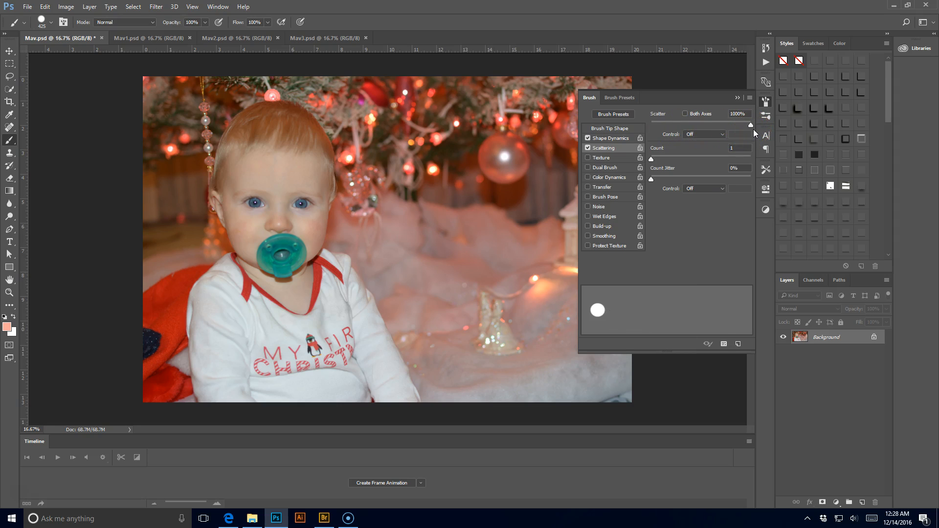
pyautogui.click(708, 133)
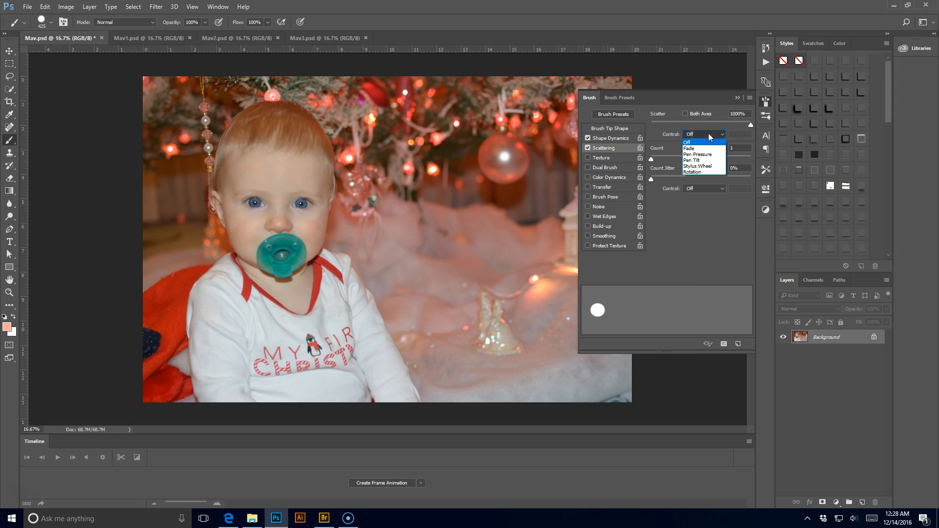
pyautogui.click(704, 143)
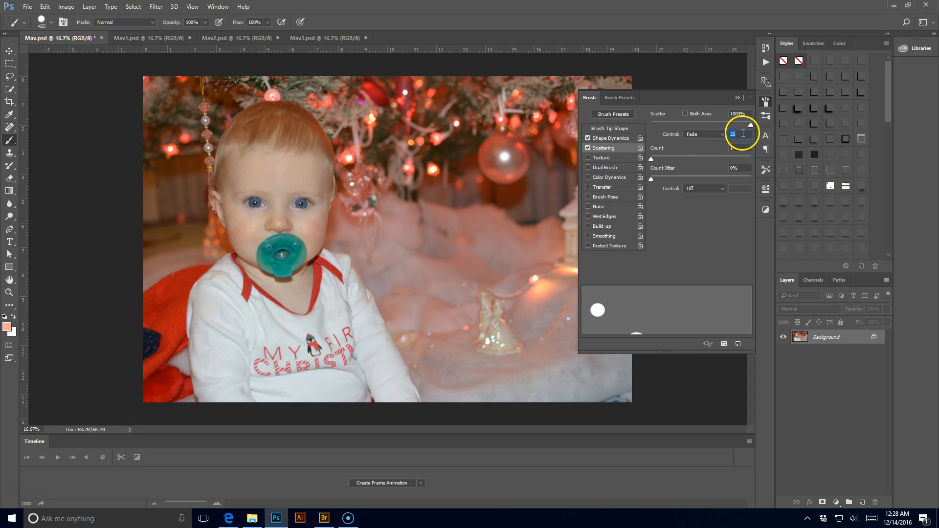
pyautogui.write('10')
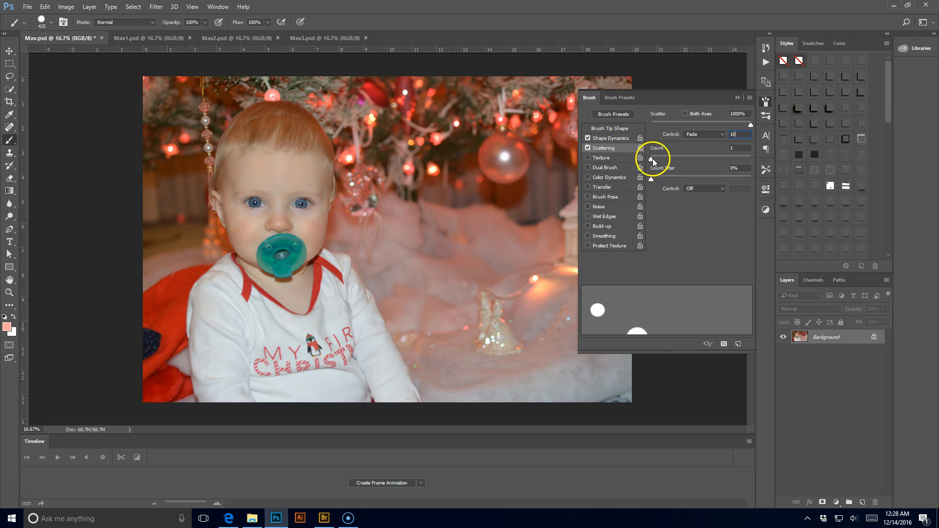
pyautogui.click(741, 148)
pyautogui.write('3')
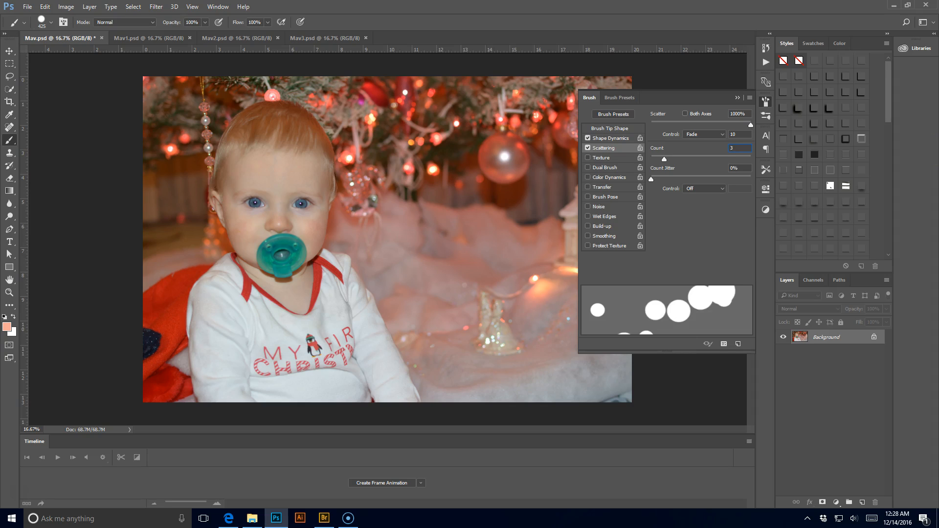
# - Try raising the scattering count to 11, and bring it back to 3
pyautogui.press('Up')
pyautogui.press('Up')
pyautogui.press('Up')
pyautogui.press('Up')
pyautogui.press('Up')
pyautogui.press('Up')
pyautogui.press('Up')
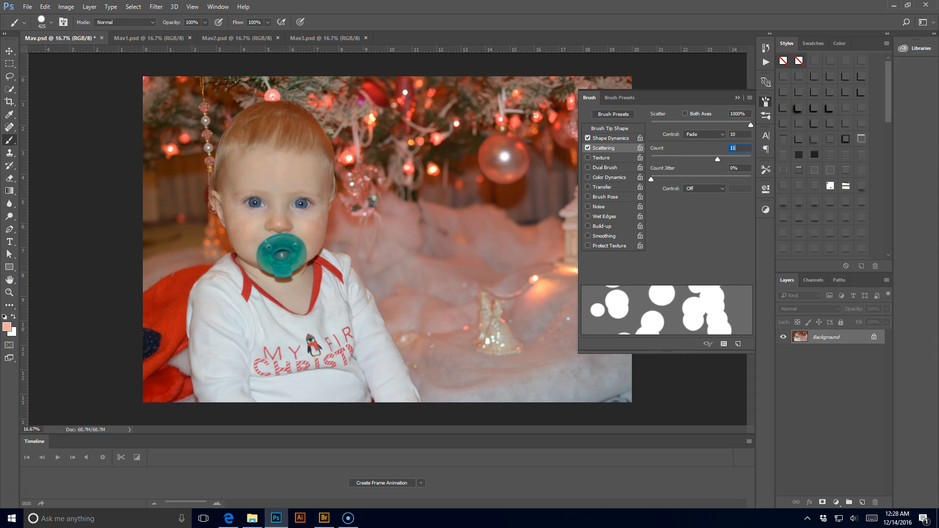
pyautogui.press('Down')
pyautogui.press('Down')
pyautogui.press('Down')
pyautogui.press('Down')
pyautogui.press('Down')
pyautogui.press('Down')
pyautogui.press('Down')
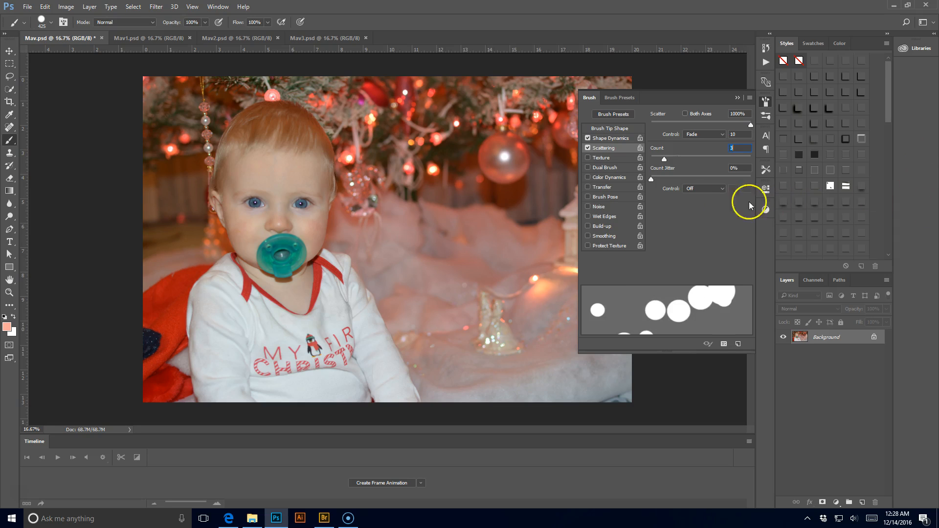
# - Set the scattering count jitter to 26% with a Fade control of 1
pyautogui.moveTo(654, 181); pyautogui.dragTo(661, 182)
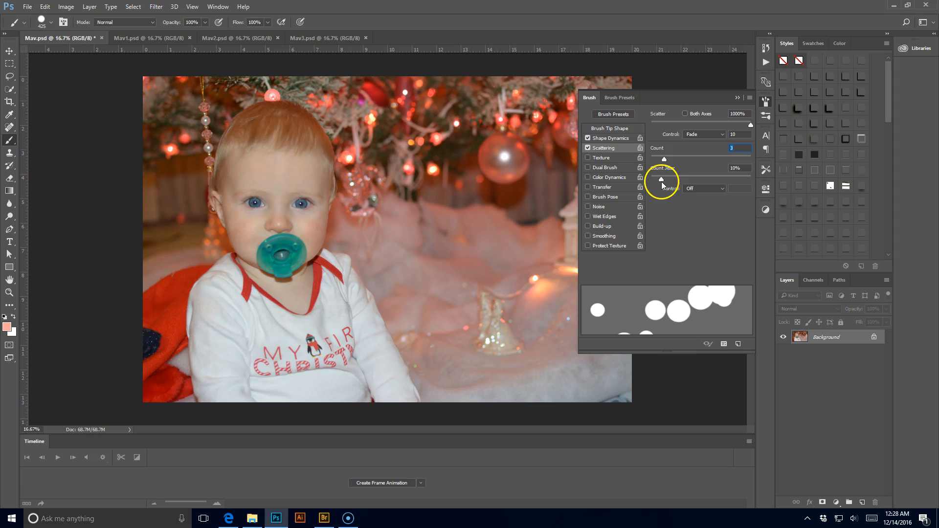
pyautogui.click(700, 188)
pyautogui.click(697, 204)
pyautogui.click(738, 188)
pyautogui.write('1')
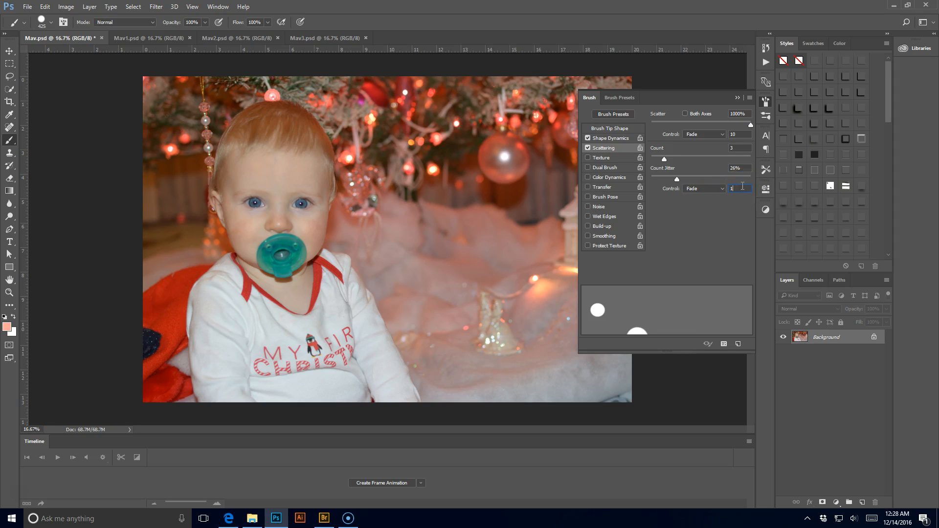
# - Enable Transfer for the brush with 60% opacity jitter, and close the brush settings
pyautogui.click(606, 190)
pyautogui.click(607, 189)
pyautogui.click(708, 113)
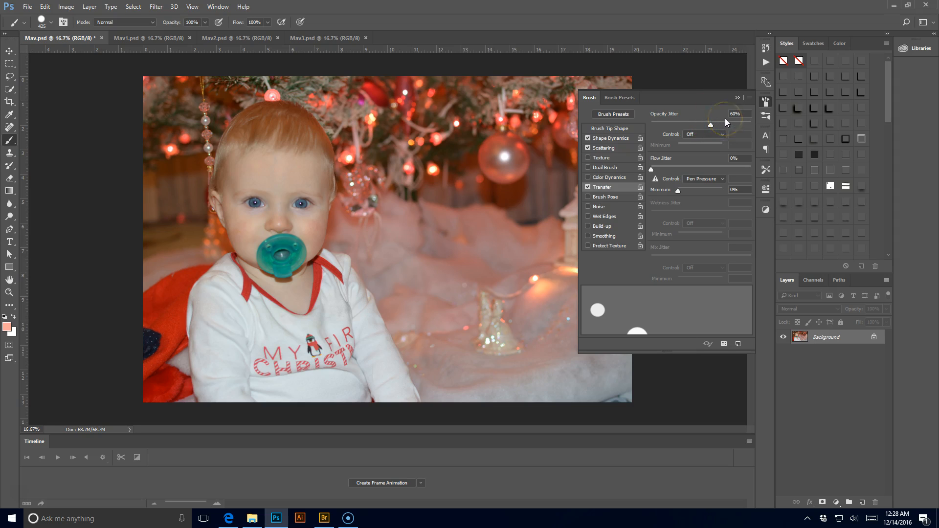
pyautogui.click(726, 125)
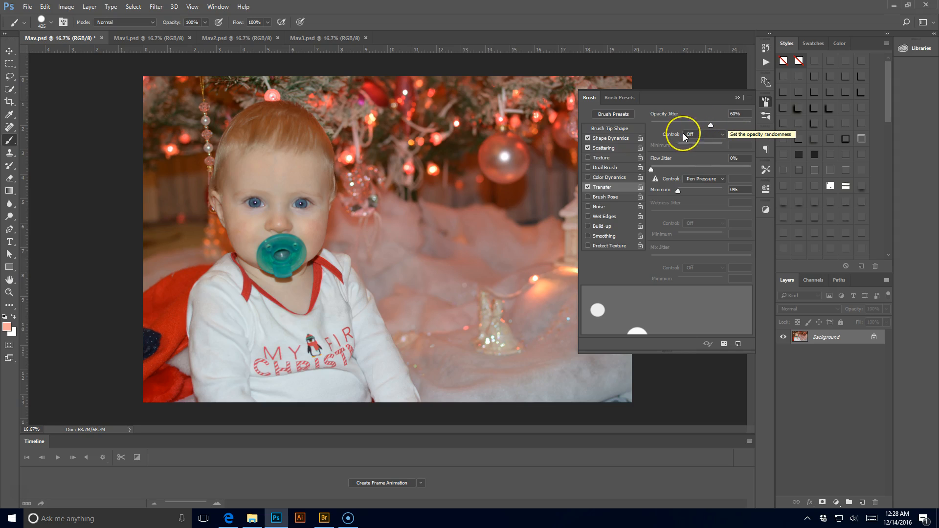
pyautogui.click(738, 99)
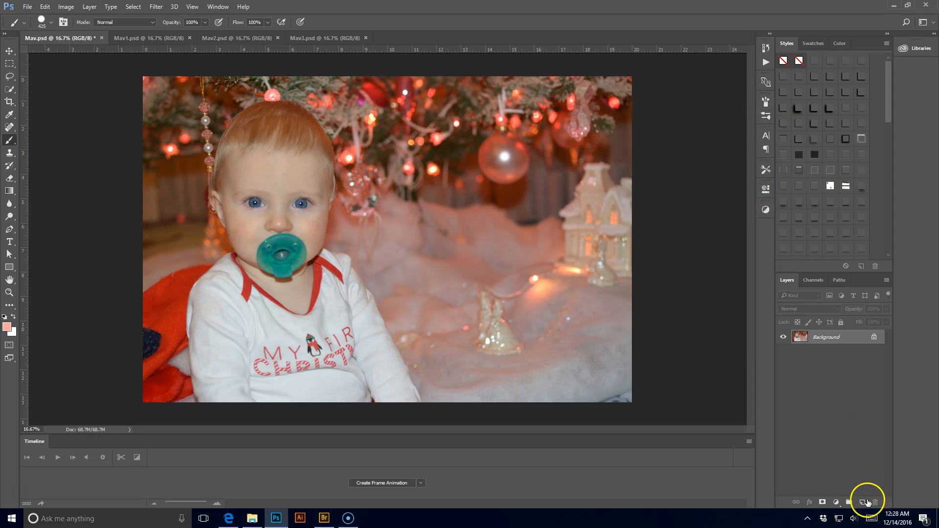
# - Add a new layer named "Bokeh 1" above the Background
pyautogui.click(865, 502)
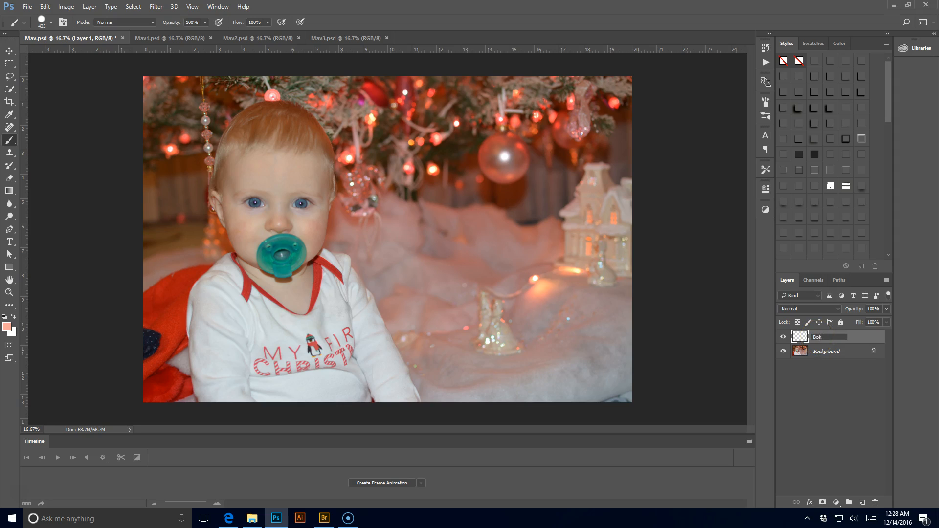
pyautogui.press('Return')
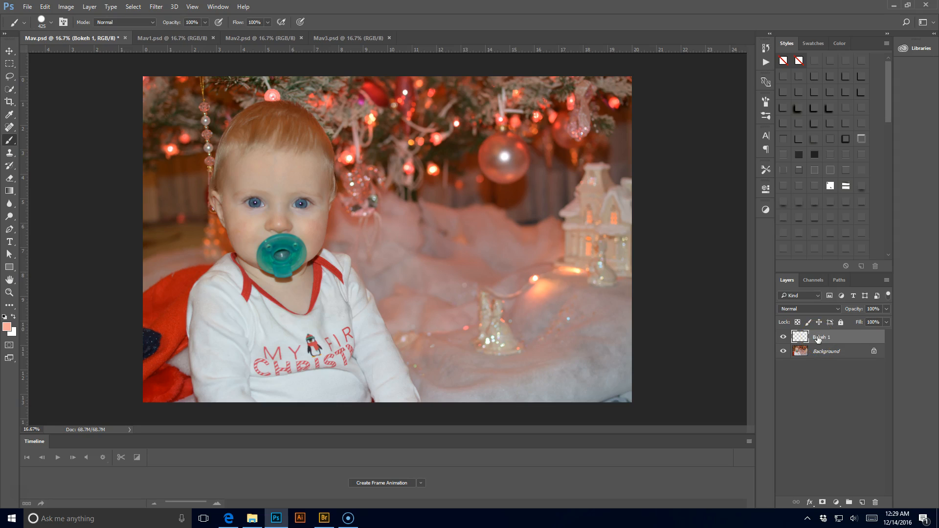
# - Sample the warm glow beside the small church ornament as foreground color and lighten it to pale peach fadbb8
pyautogui.press('i')
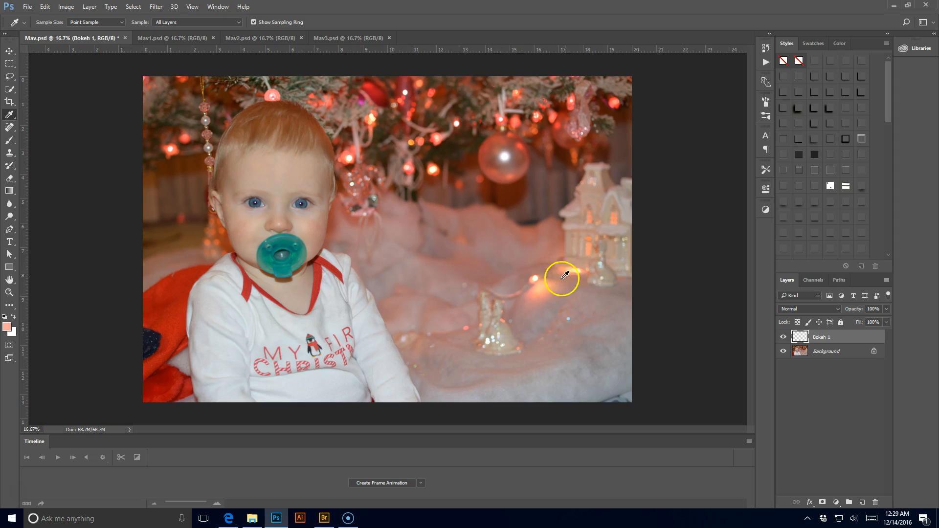
pyautogui.click(542, 286)
pyautogui.click(7, 327)
pyautogui.click(615, 300)
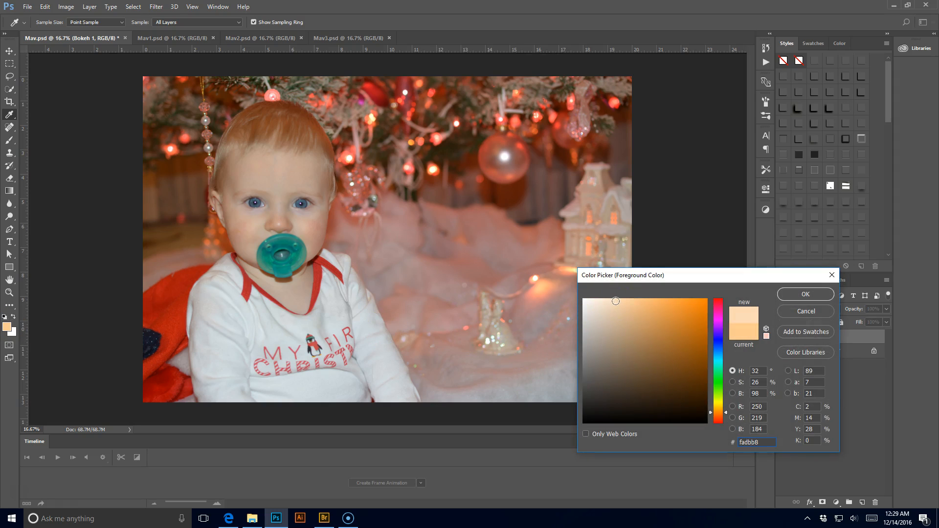
pyautogui.click(805, 294)
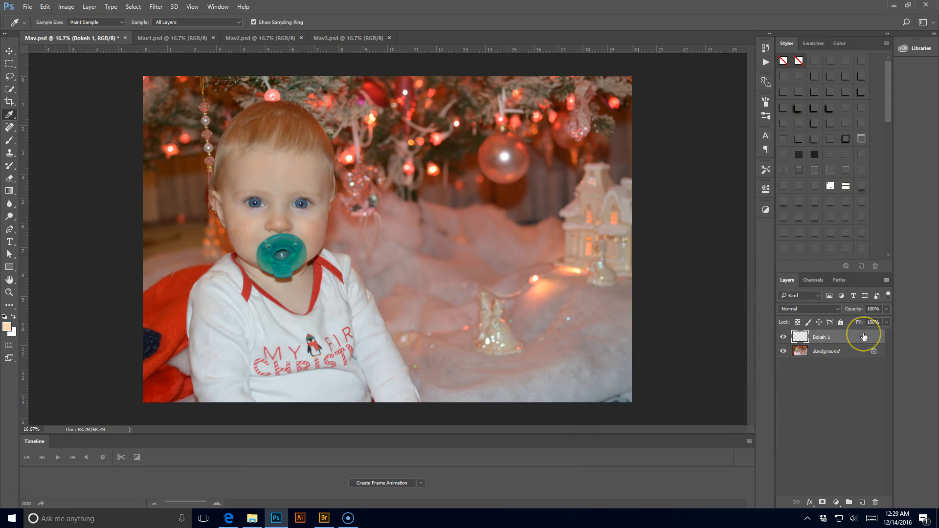
# - Stamp single bokeh circles with the Brush tool across the tree, snow, church and around the baby on the Bokeh 1 layer
pyautogui.press('b')
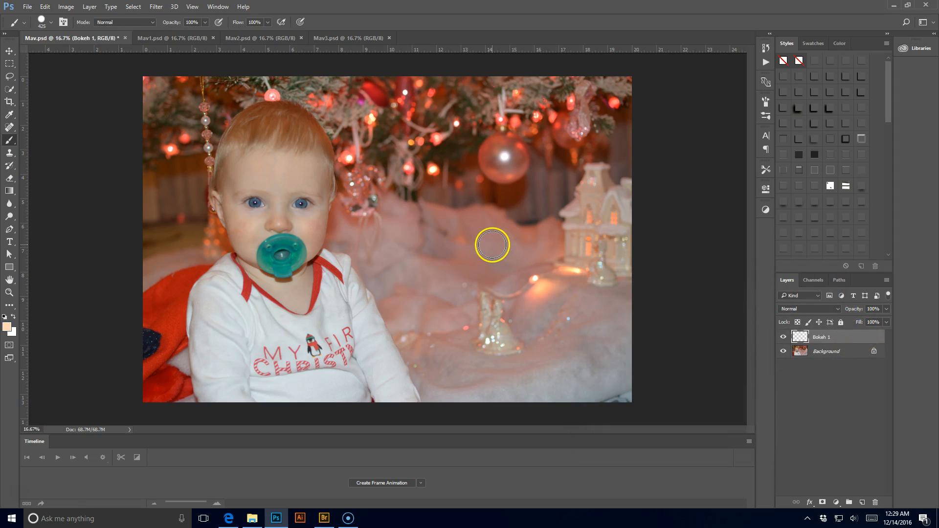
pyautogui.click(486, 103)
pyautogui.click(378, 96)
pyautogui.click(451, 164)
pyautogui.click(506, 198)
pyautogui.click(586, 181)
pyautogui.click(540, 234)
pyautogui.click(523, 263)
pyautogui.click(497, 263)
pyautogui.click(425, 251)
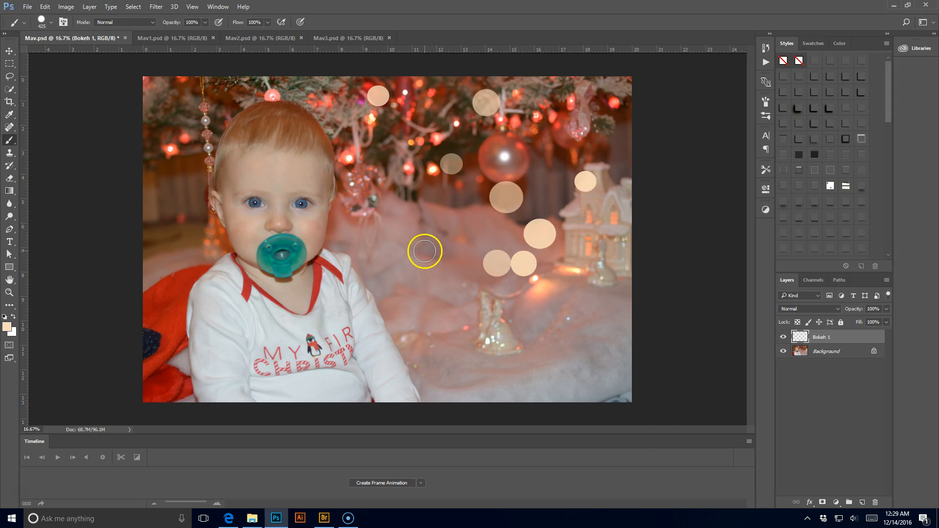
pyautogui.click(347, 304)
pyautogui.click(459, 321)
pyautogui.click(573, 346)
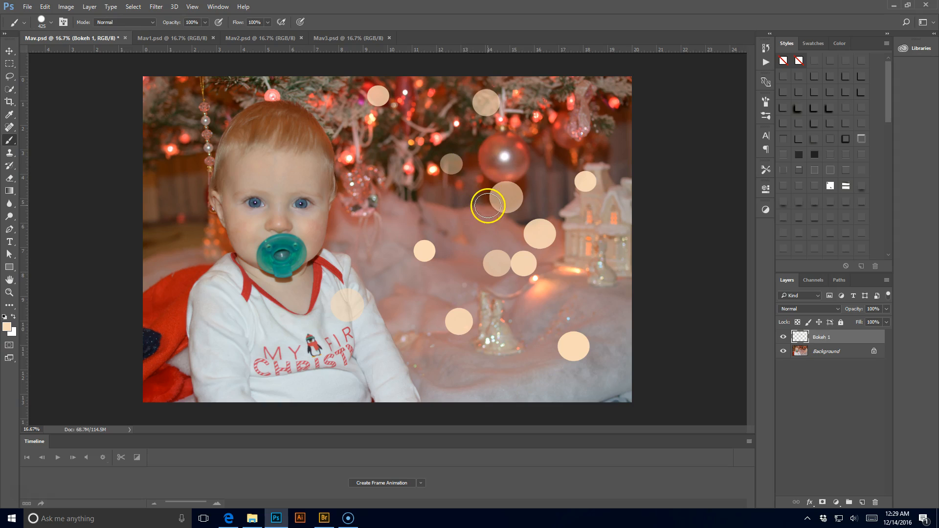
pyautogui.click(190, 100)
pyautogui.click(162, 219)
pyautogui.click(205, 291)
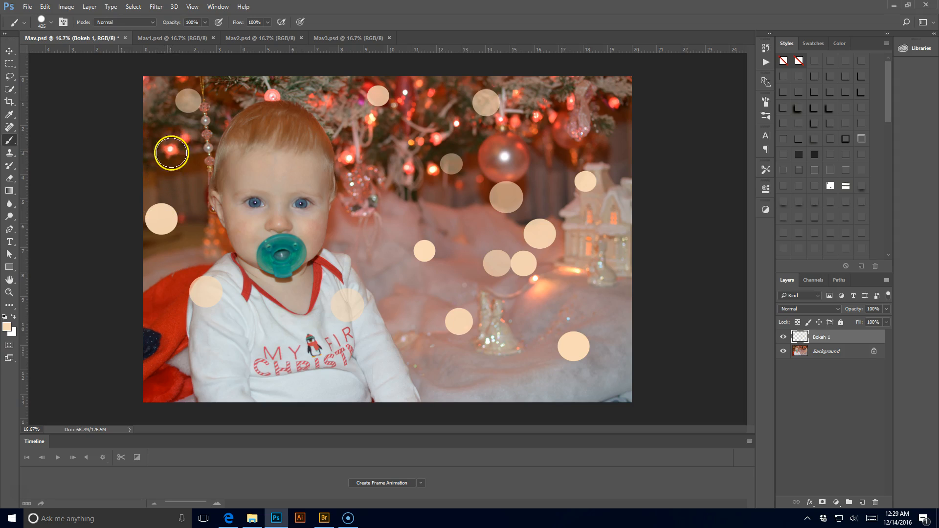
# - Stamp one more bokeh circle over the red light beside the hanging bead strand, and add a new layer named "Bokeh 2"
pyautogui.click(176, 152)
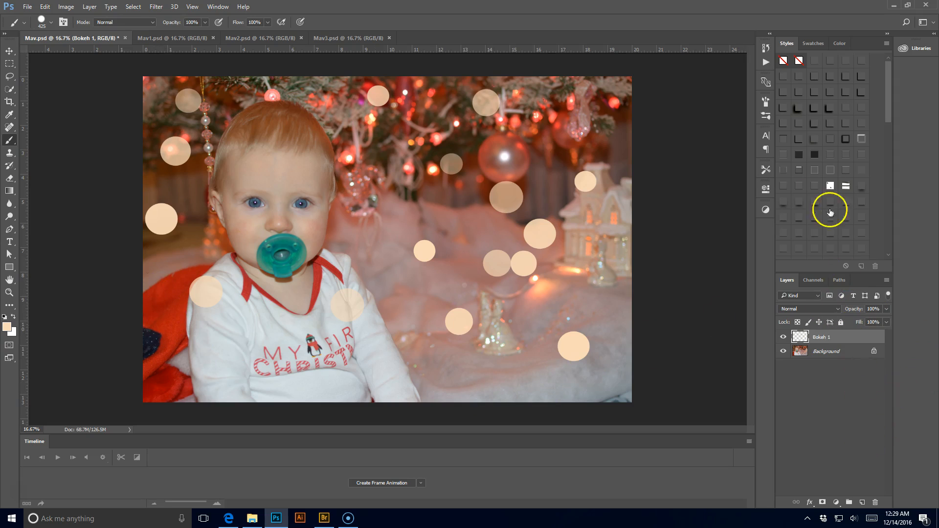
pyautogui.click(863, 502)
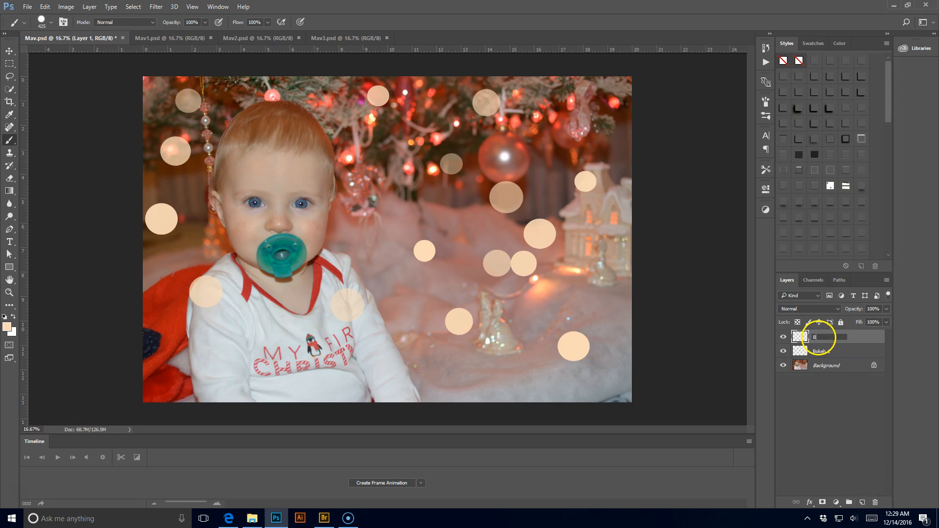
pyautogui.press('Return')
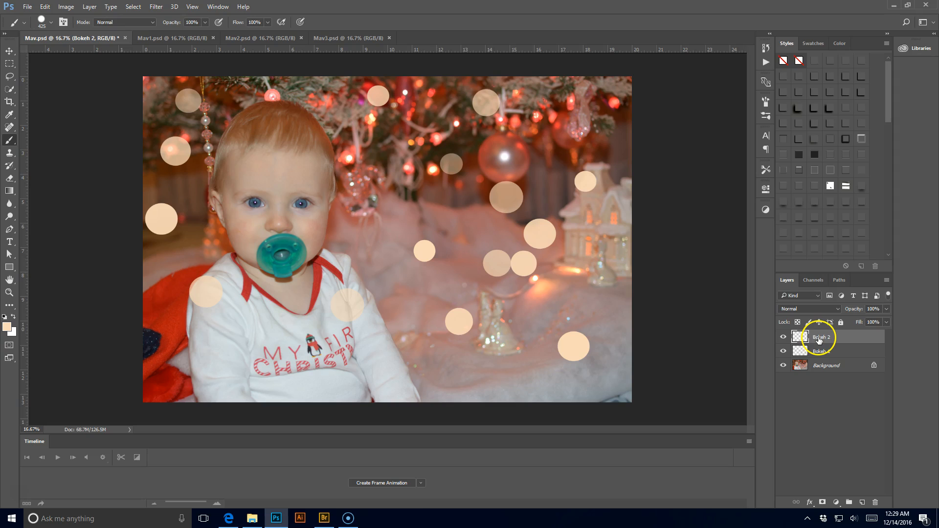
# - Sample a red tree light as the foreground color and lighten it to soft pink faaea9
pyautogui.click(8, 327)
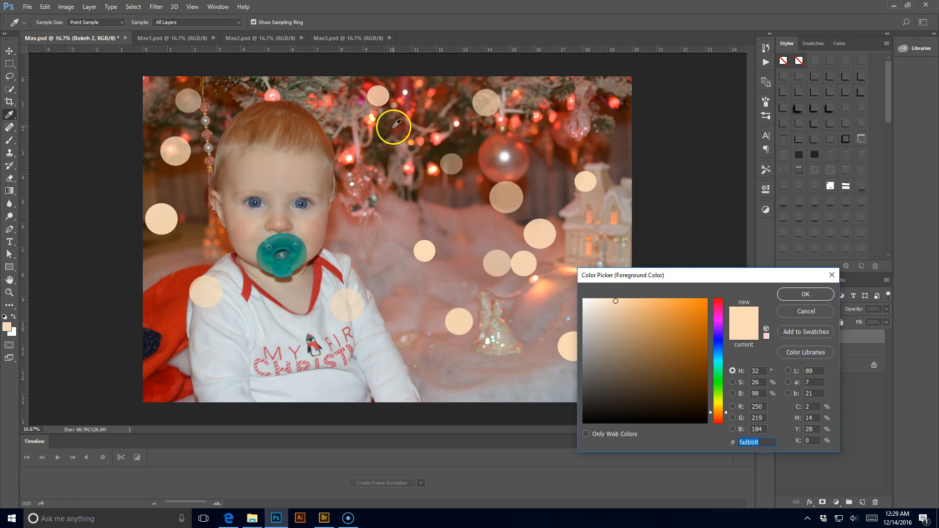
pyautogui.click(415, 130)
pyautogui.moveTo(622, 311)
pyautogui.mouseDown()
pyautogui.moveTo(638, 302)
pyautogui.moveTo(625, 303)
pyautogui.mouseUp()
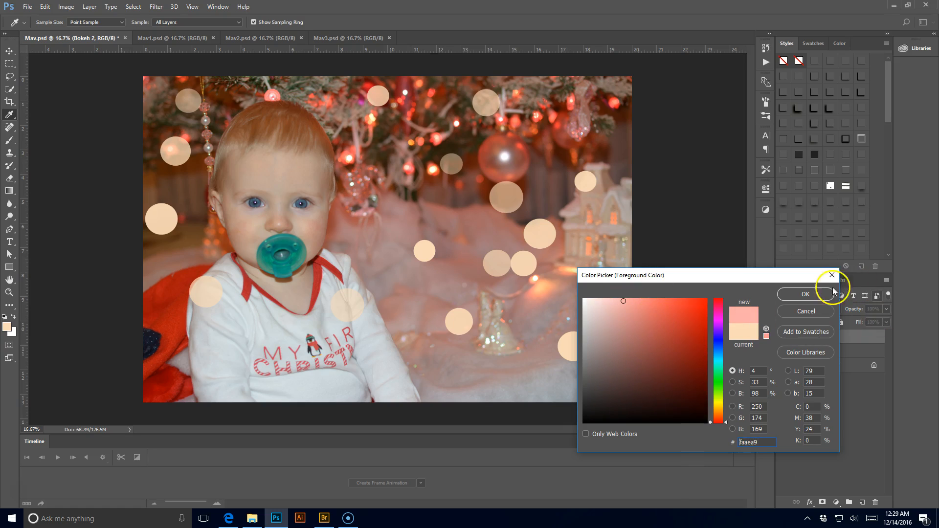
pyautogui.click(806, 294)
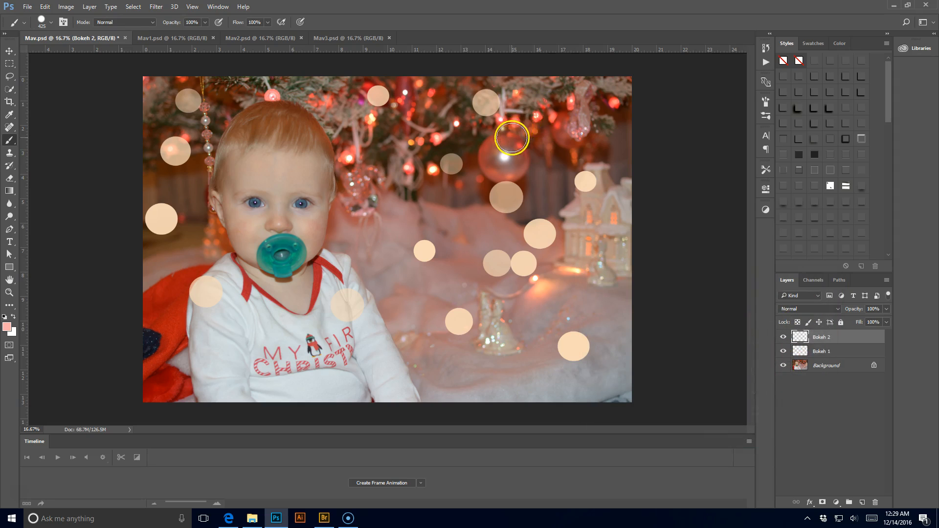
# - Paint scattered pink bokeh circles over the tree, snow, church and around the baby on the Bokeh 2 layer
pyautogui.moveTo(494, 112)
pyautogui.mouseDown()
pyautogui.moveTo(461, 163)
pyautogui.moveTo(493, 264)
pyautogui.moveTo(590, 383)
pyautogui.moveTo(618, 291)
pyautogui.moveTo(613, 208)
pyautogui.moveTo(613, 251)
pyautogui.moveTo(462, 300)
pyautogui.moveTo(374, 115)
pyautogui.moveTo(405, 156)
pyautogui.moveTo(398, 109)
pyautogui.moveTo(284, 45)
pyautogui.moveTo(186, 65)
pyautogui.mouseUp()
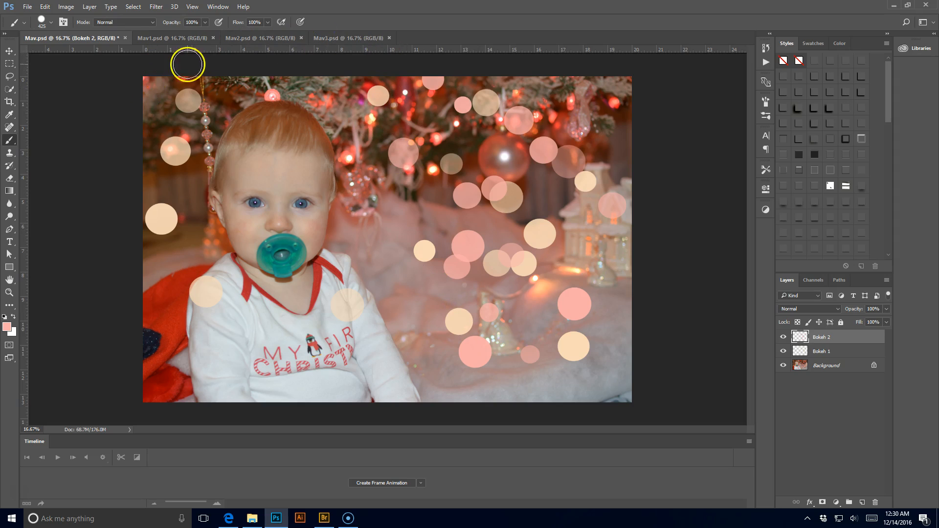
pyautogui.click(176, 236)
pyautogui.moveTo(172, 248)
pyautogui.mouseDown()
pyautogui.moveTo(165, 268)
pyautogui.moveTo(206, 373)
pyautogui.mouseUp()
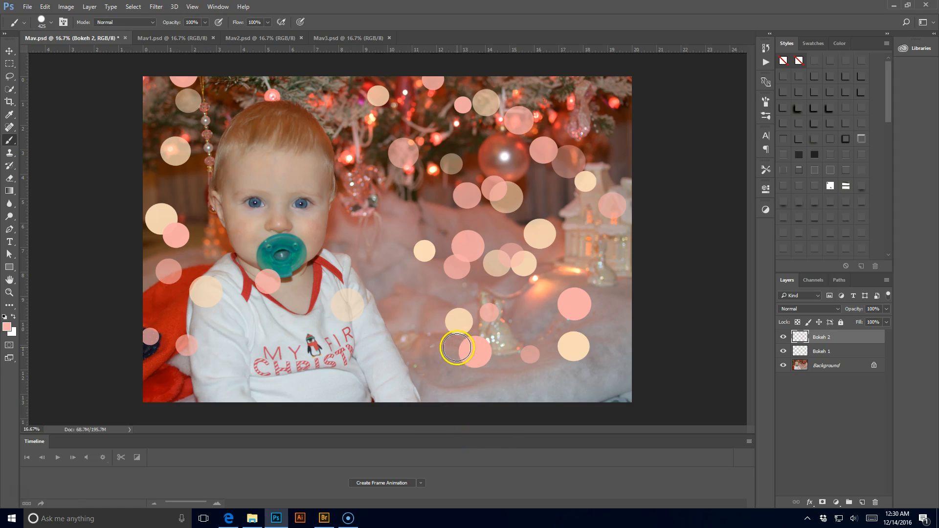
# - Erase the pink circle below the baby's pacifier with an enlarged 700-pixel Eraser, and return to the Brush tool
pyautogui.press('e')
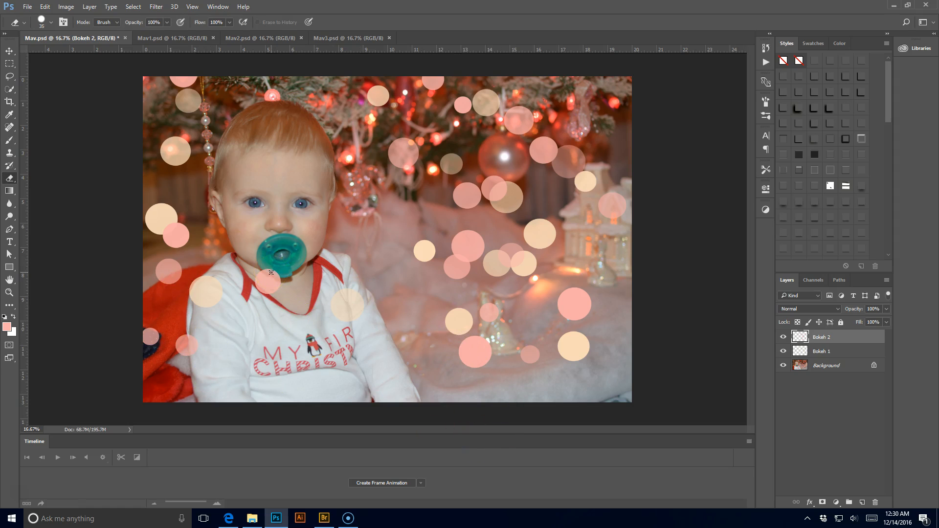
pyautogui.moveTo(269, 277)
pyautogui.mouseDown()
pyautogui.moveTo(268, 296)
pyautogui.moveTo(272, 262)
pyautogui.mouseUp()
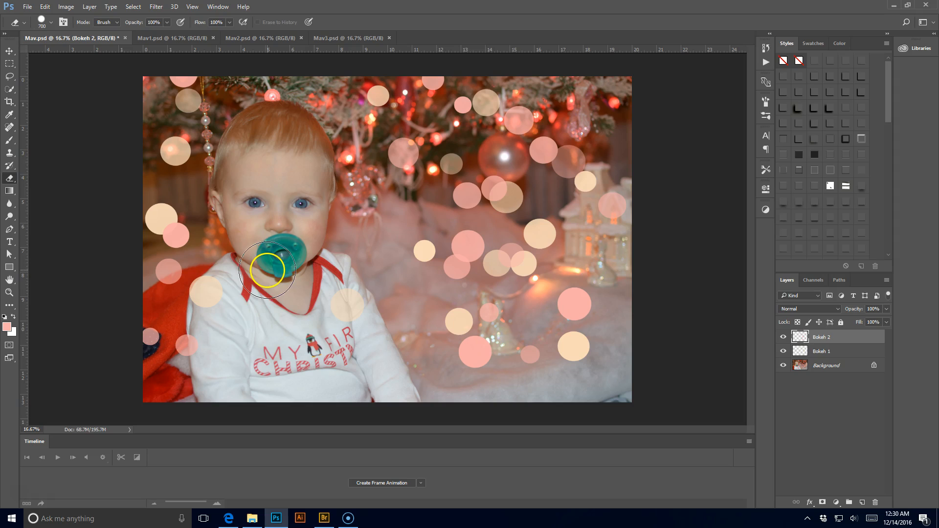
pyautogui.press('b')
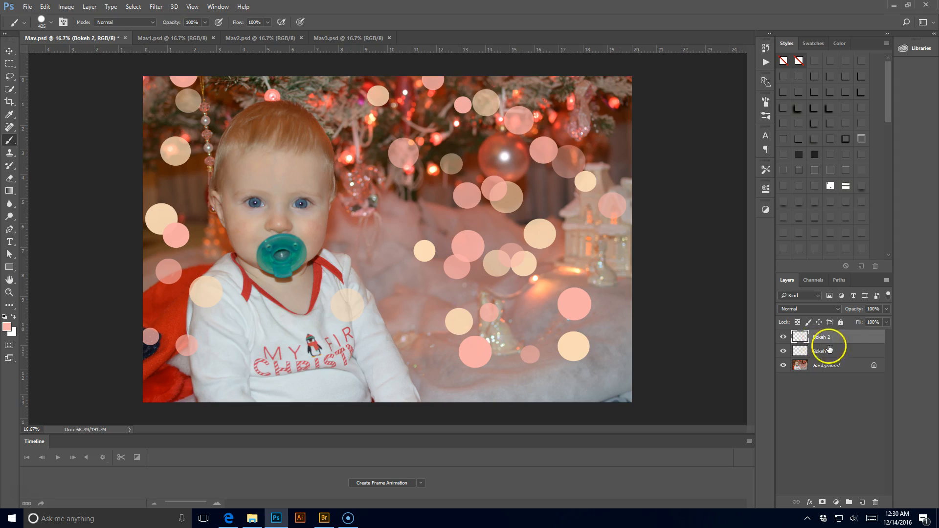
# - Add a new layer named "Bokeh 3" and set the foreground color to bluish white eef1fa, lightened from a sample of the snow
pyautogui.click(862, 502)
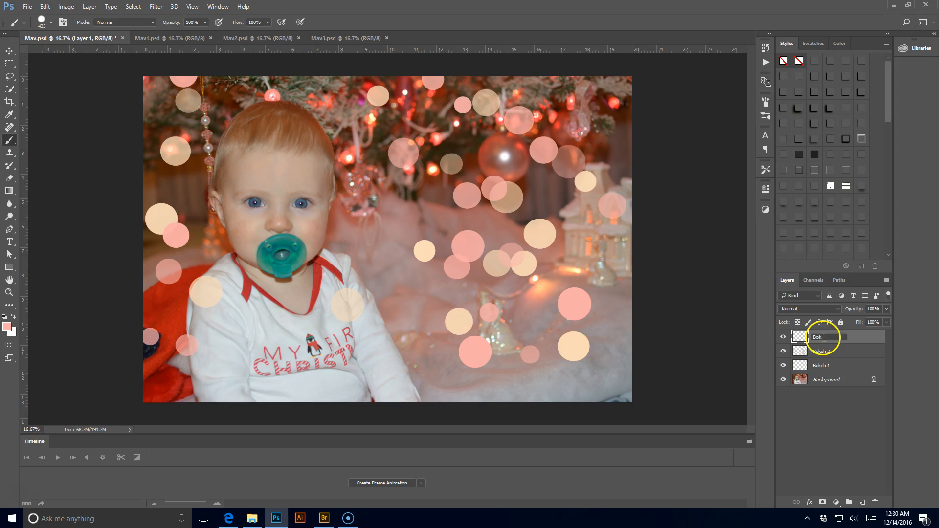
pyautogui.press('Return')
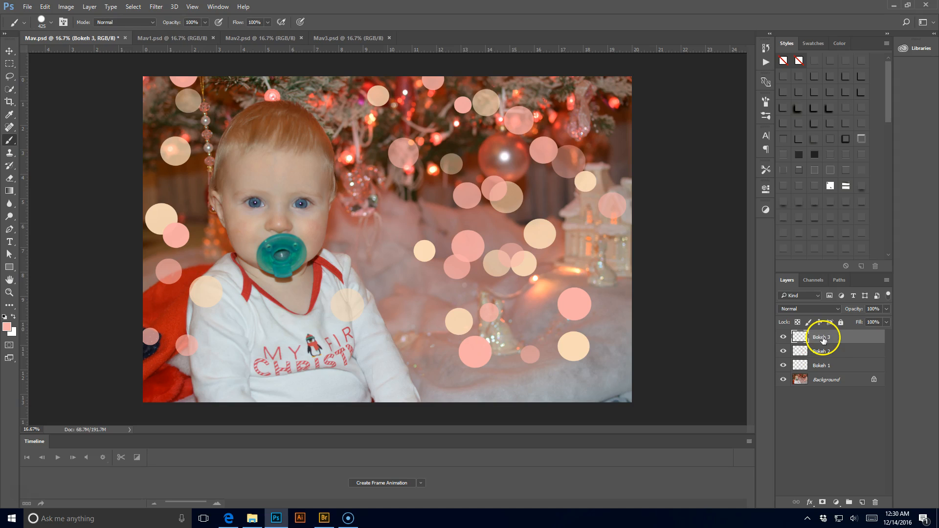
pyautogui.click(7, 327)
pyautogui.click(376, 326)
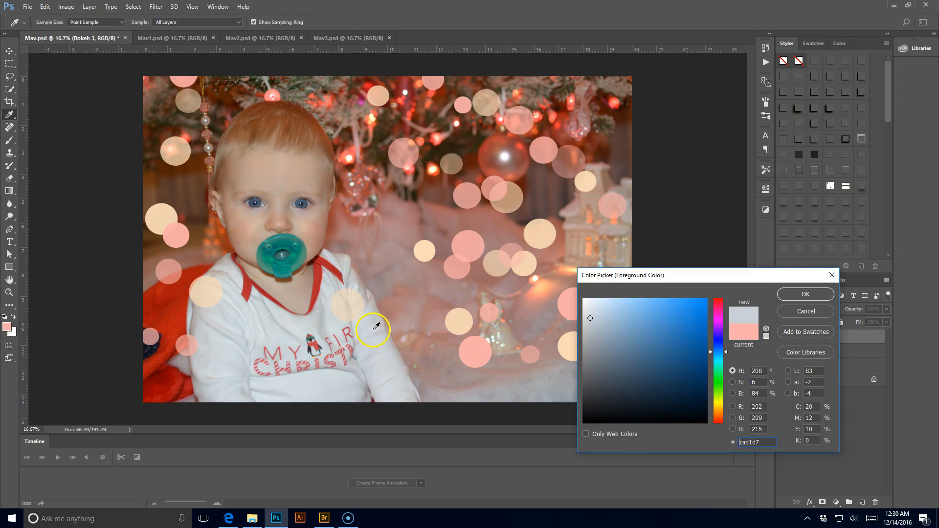
pyautogui.click(592, 301)
pyautogui.click(592, 301)
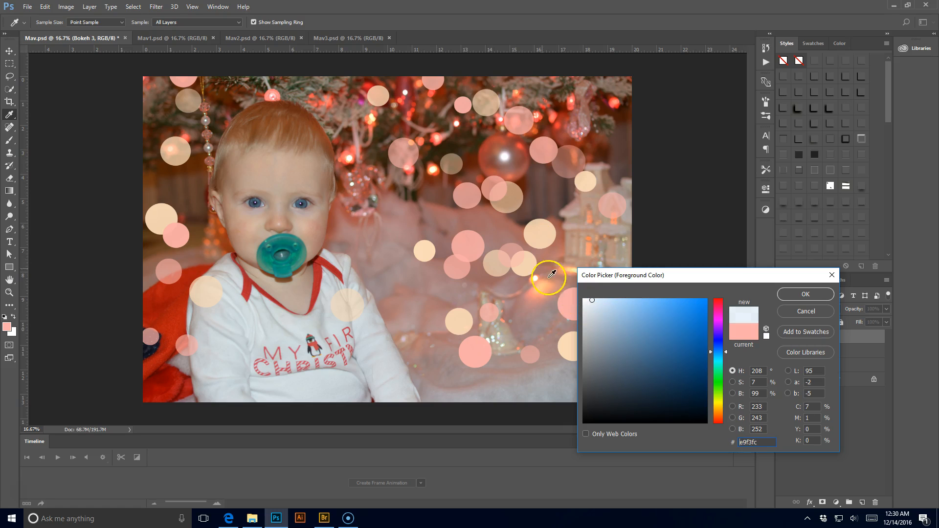
pyautogui.click(545, 384)
pyautogui.click(588, 301)
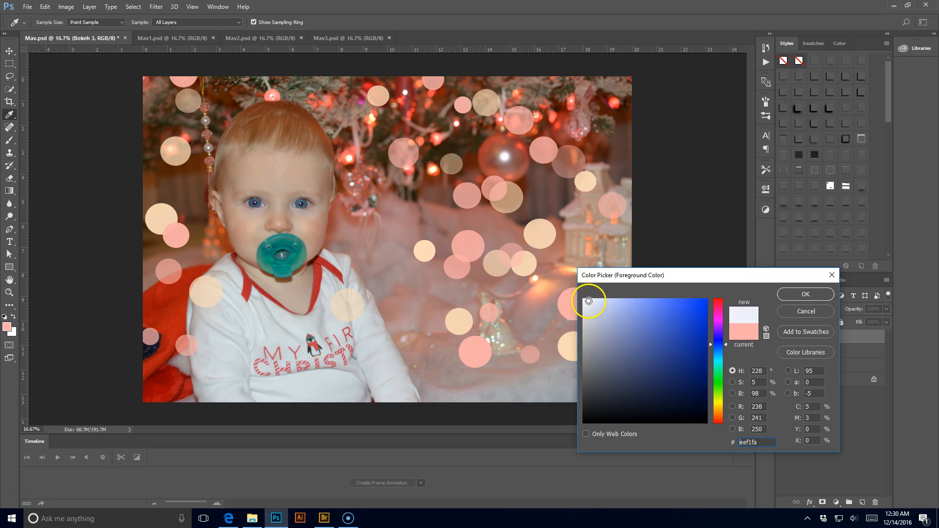
pyautogui.click(799, 293)
# - Paint scattered white bokeh circles over the tree and snow and along the baby's bead-strand side on the Bokeh 3 layer
pyautogui.press('b')
pyautogui.moveTo(572, 95); pyautogui.dragTo(541, 299)
pyautogui.moveTo(228, 112)
pyautogui.mouseDown()
pyautogui.moveTo(184, 97)
pyautogui.moveTo(161, 195)
pyautogui.moveTo(90, 359)
pyautogui.mouseUp()
# - Erase the white circles overlapping the side of the baby's head, and return to the Brush tool
pyautogui.press('e')
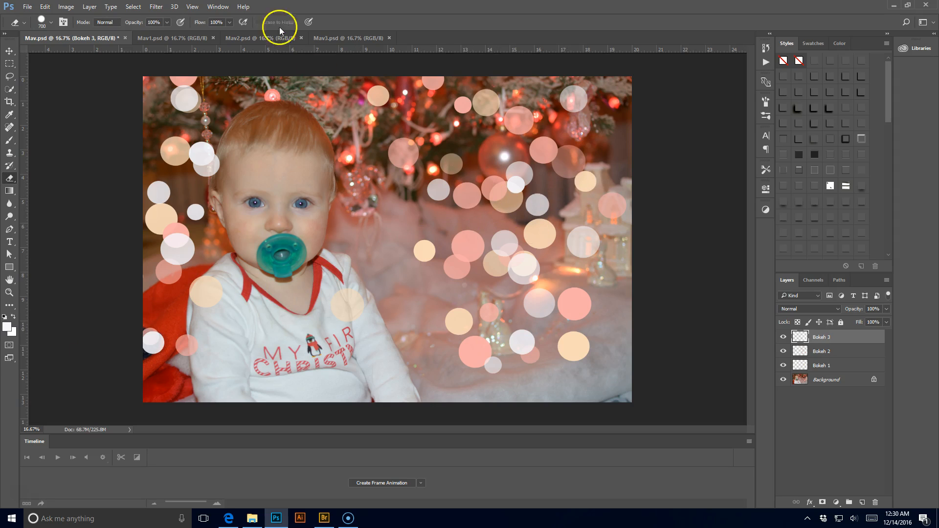
pyautogui.moveTo(218, 158); pyautogui.dragTo(203, 161)
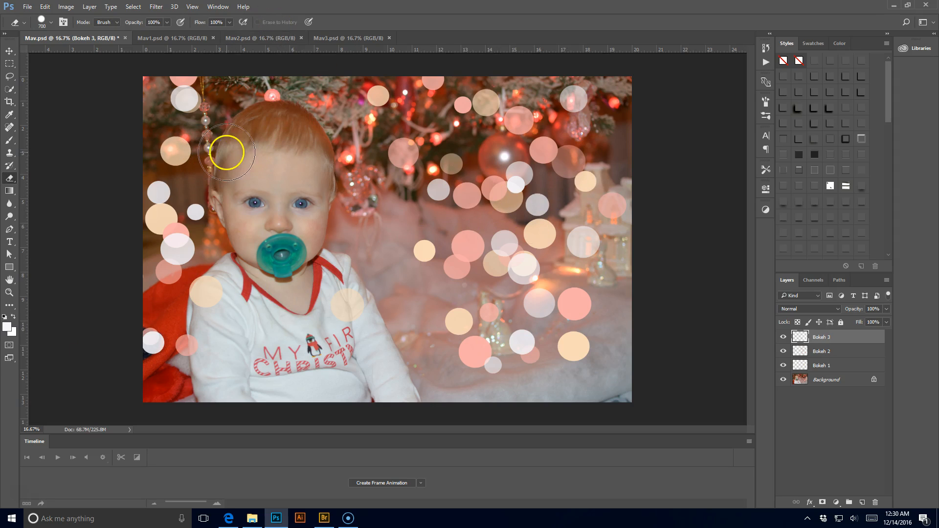
pyautogui.press('b')
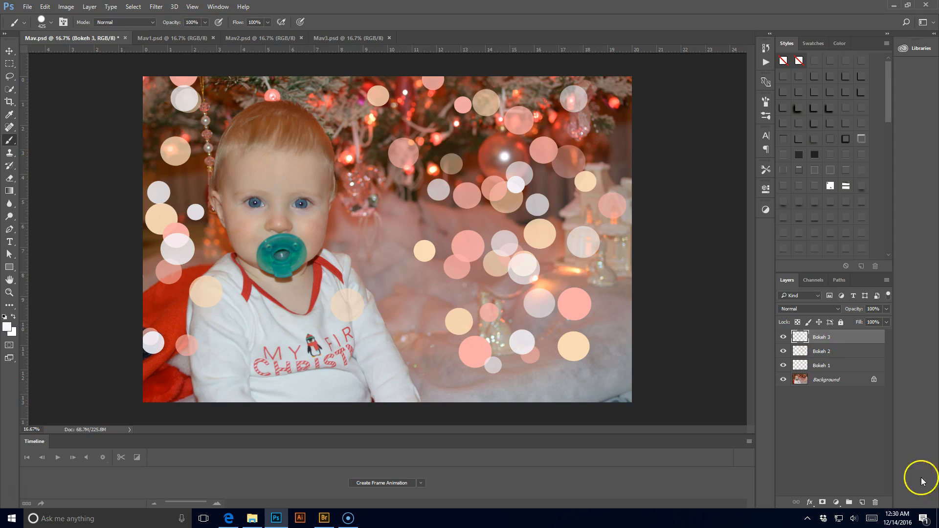
# - Apply a Gaussian Blur with a radius of 18.0 pixels to the Bokeh 1 layer
pyautogui.click(839, 368)
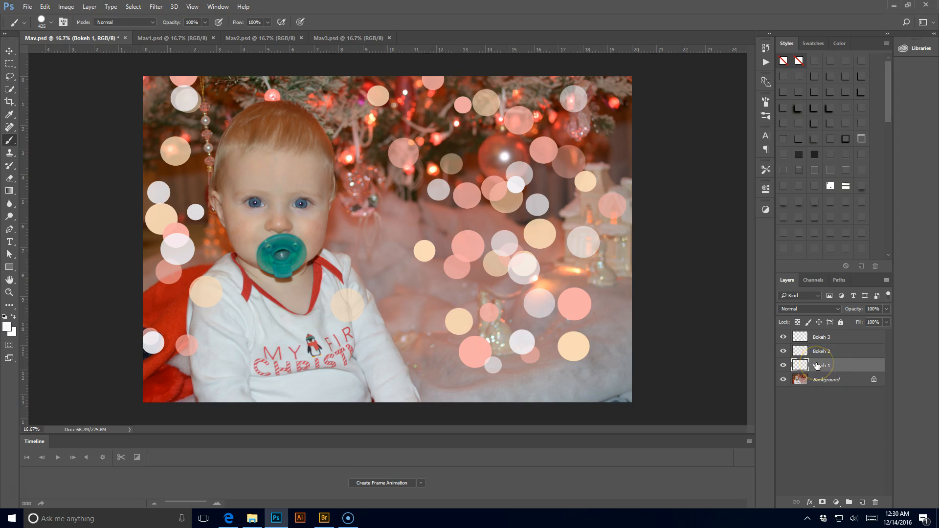
pyautogui.click(163, 10)
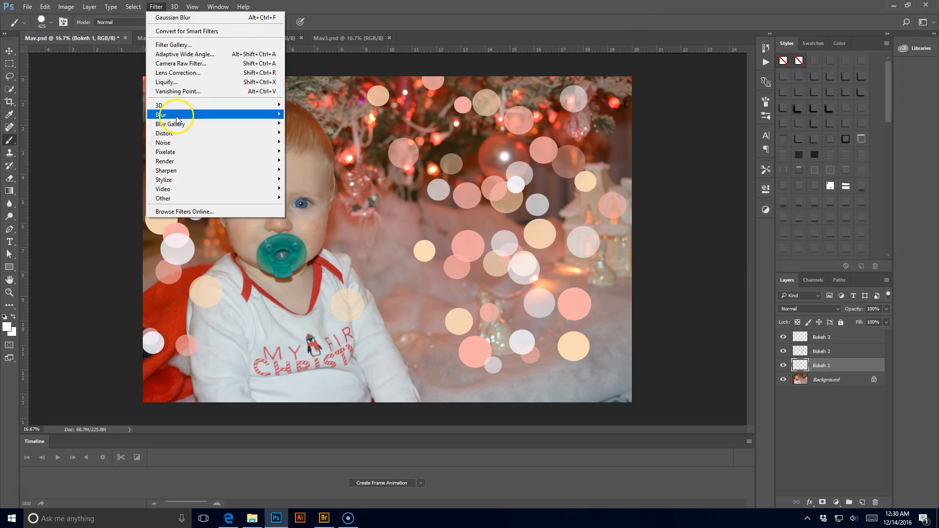
pyautogui.moveTo(177, 120)
pyautogui.click(126, 155)
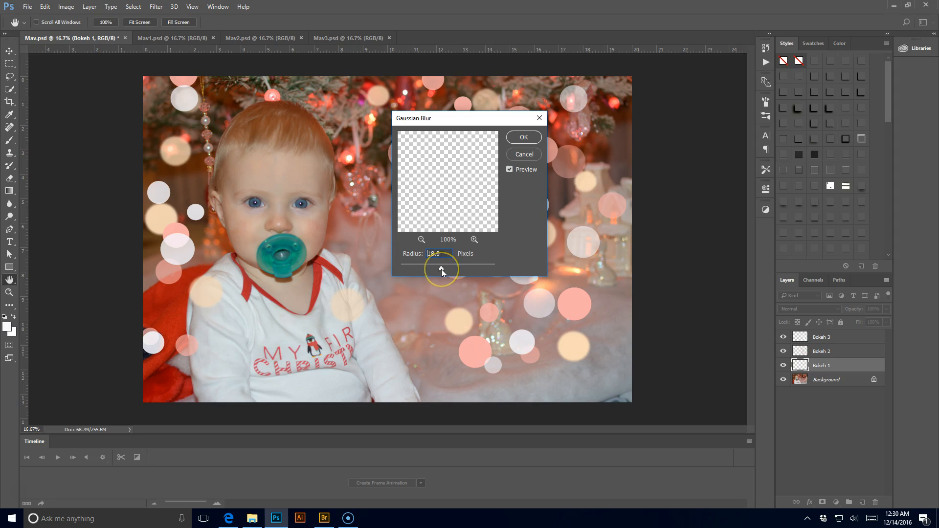
pyautogui.click(521, 138)
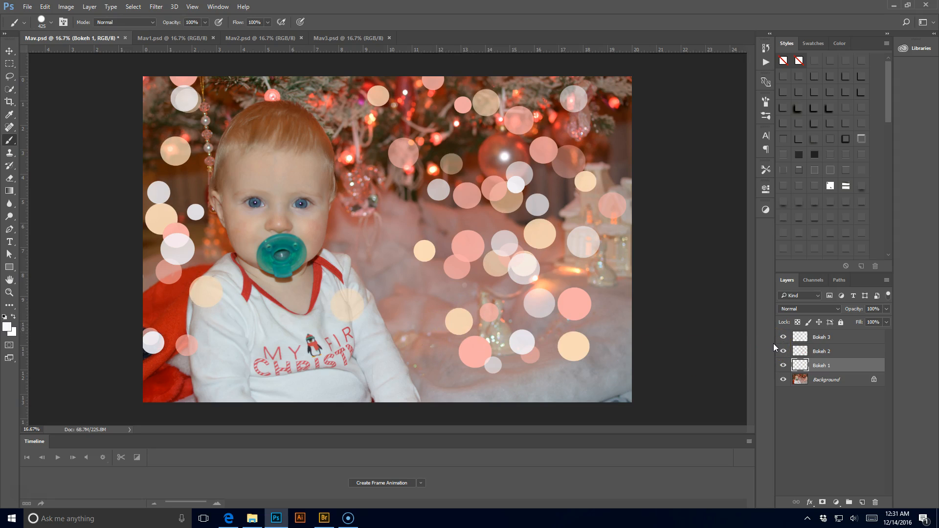
# - Apply a Gaussian Blur with a radius of 5.4 pixels to the Bokeh 2 layer
pyautogui.click(823, 351)
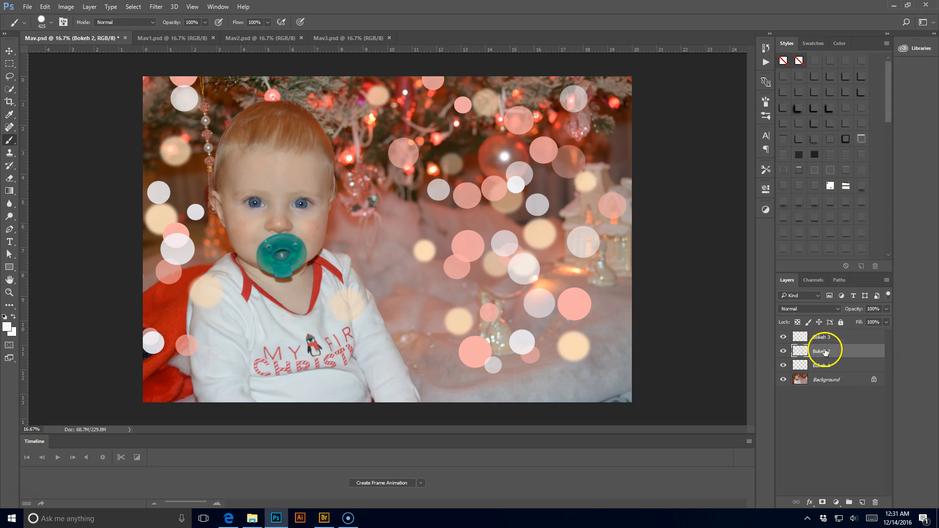
pyautogui.click(156, 7)
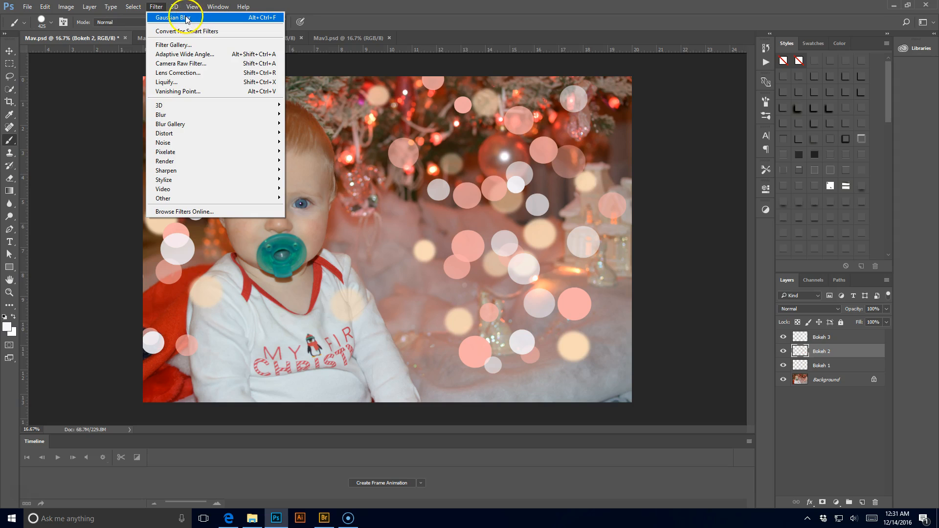
pyautogui.moveTo(182, 116)
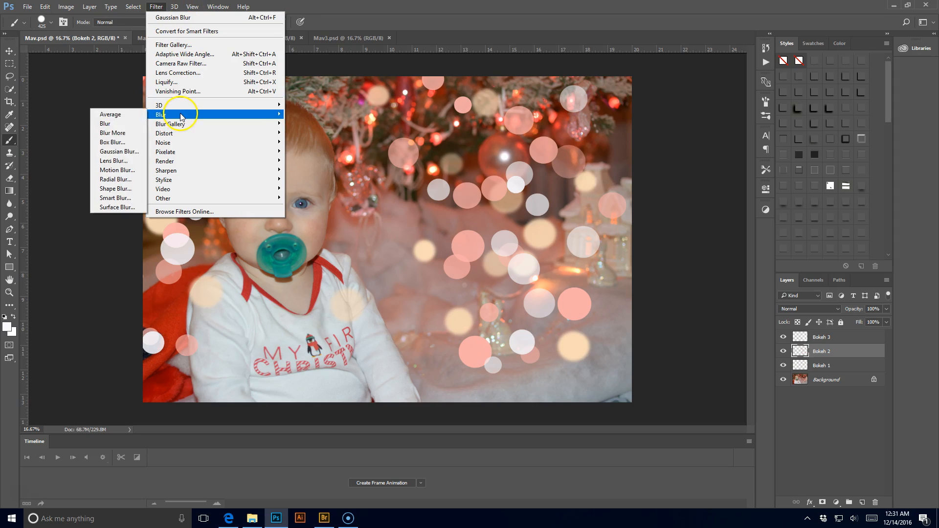
pyautogui.click(120, 151)
pyautogui.click(424, 264)
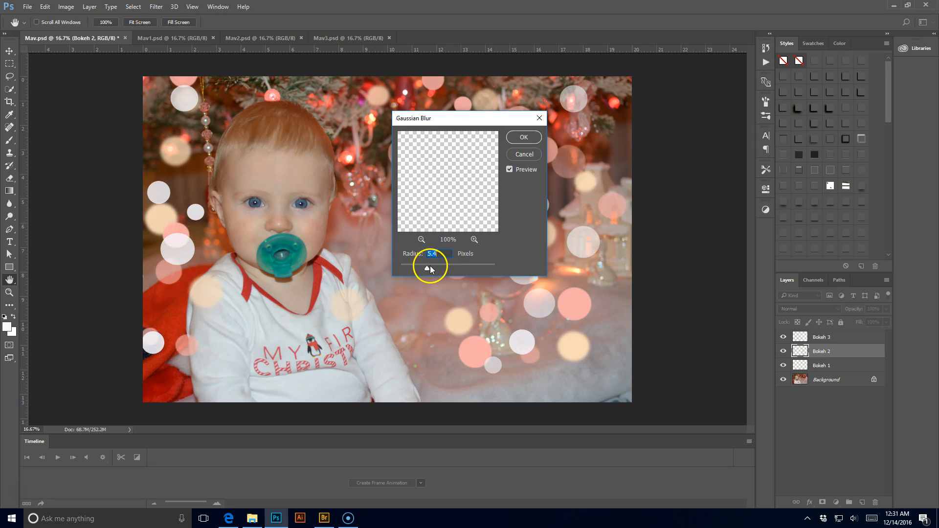
pyautogui.click(524, 137)
pyautogui.press('b')
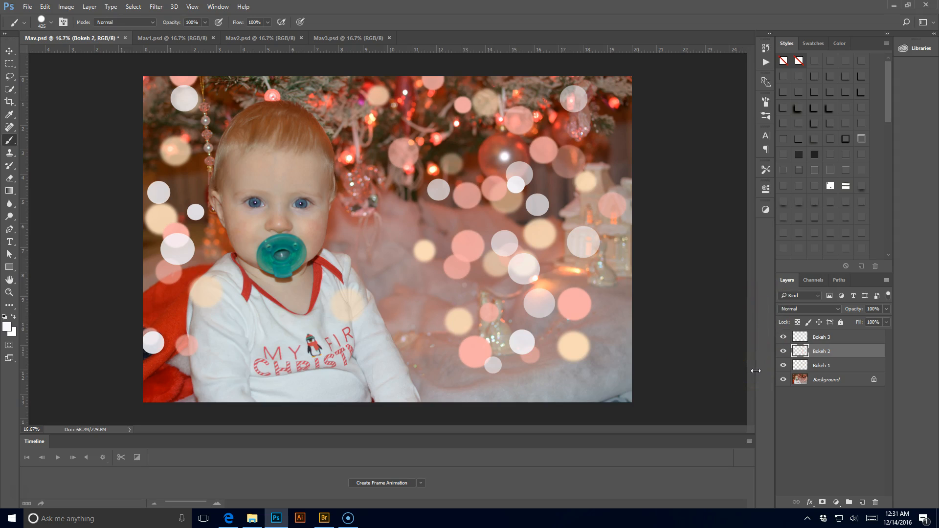
# - Apply a Gaussian Blur with a radius of 4.8 pixels to the Bokeh 3 layer
pyautogui.click(831, 337)
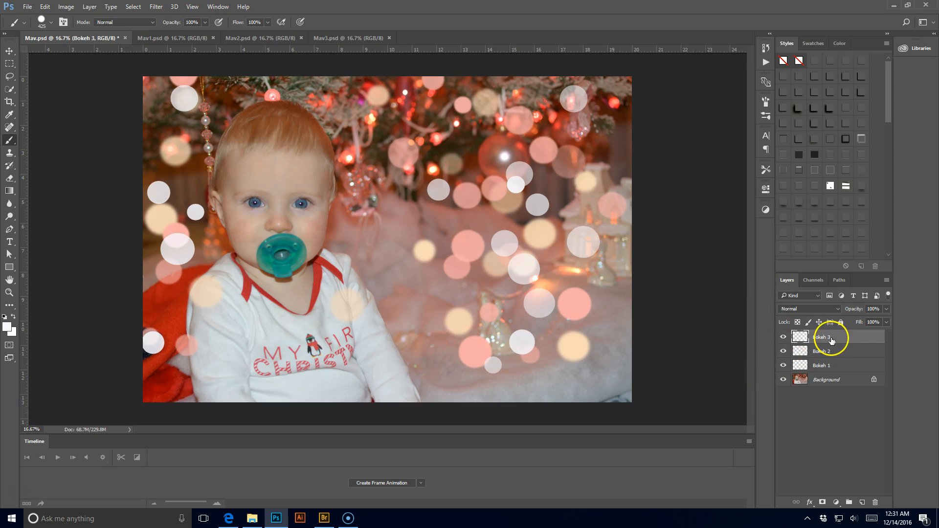
pyautogui.click(156, 6)
pyautogui.moveTo(182, 116)
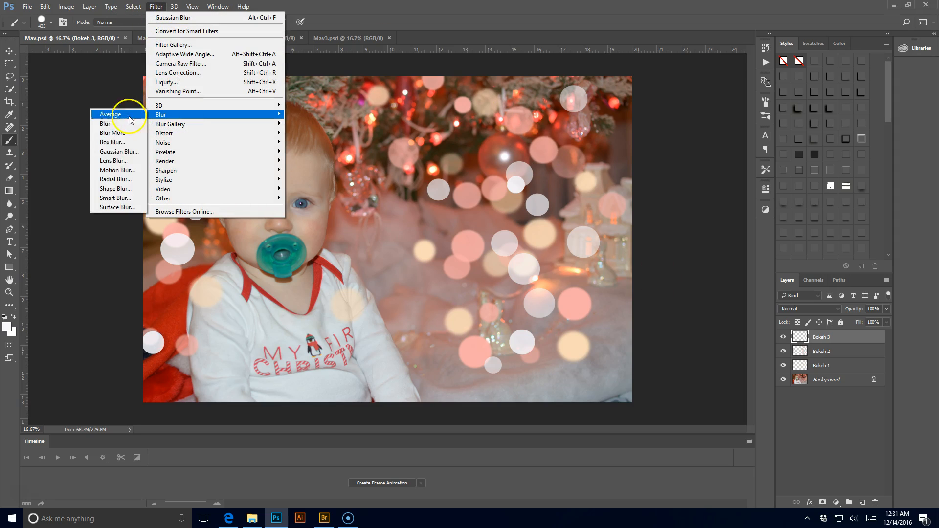
pyautogui.click(118, 152)
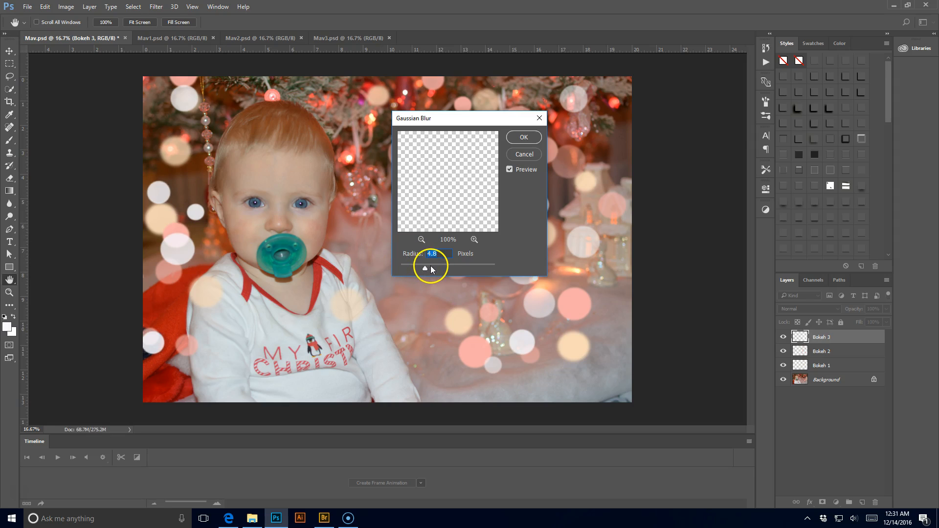
pyautogui.click(521, 139)
pyautogui.press('b')
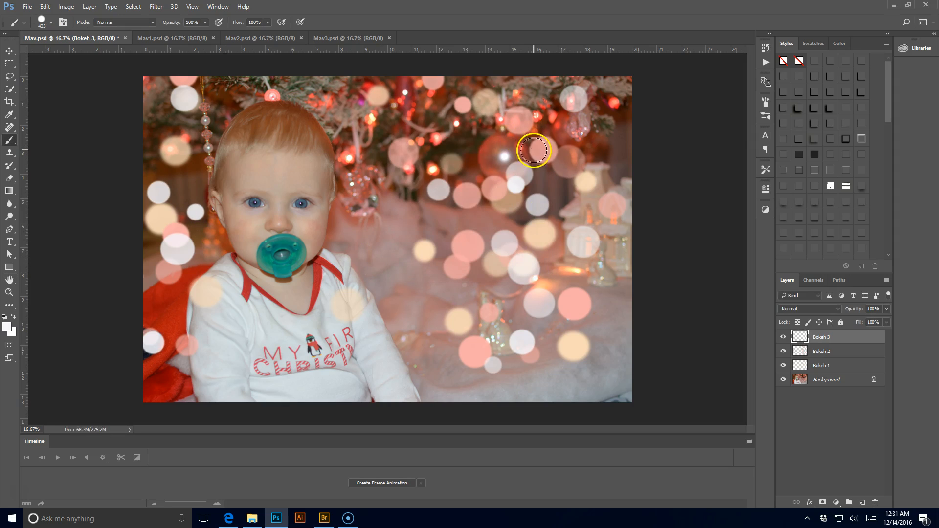
# - Lower the opacity of the Bokeh 3 layer to 70% and the Bokeh 2 layer to 50%
pyautogui.click(887, 308)
pyautogui.click(871, 320)
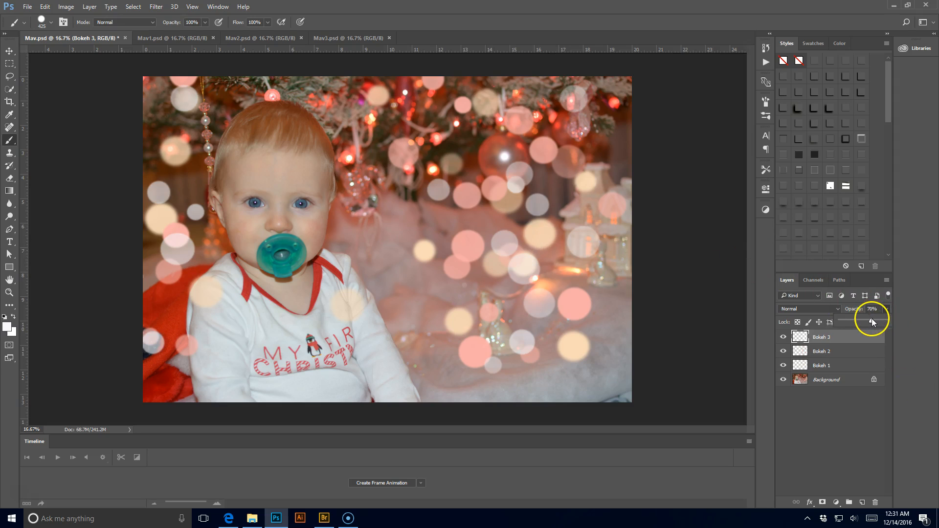
pyautogui.click(868, 350)
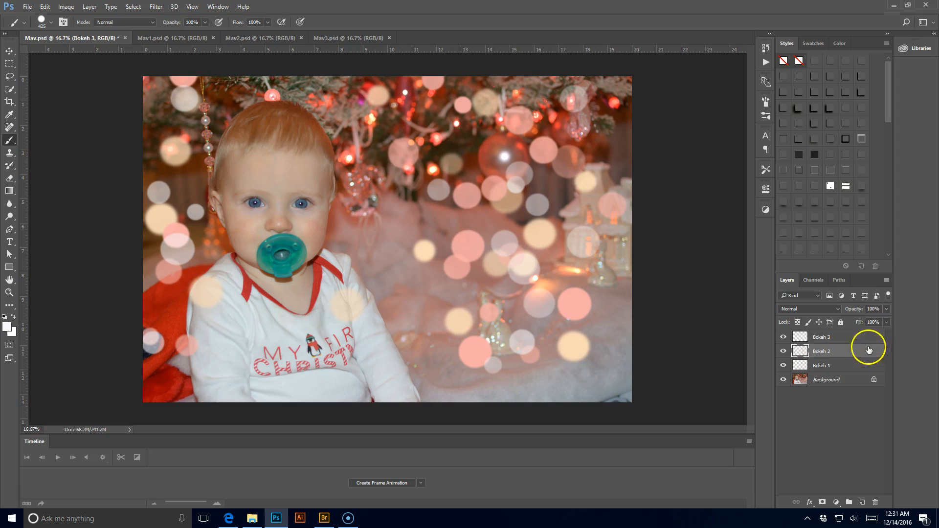
pyautogui.click(873, 321)
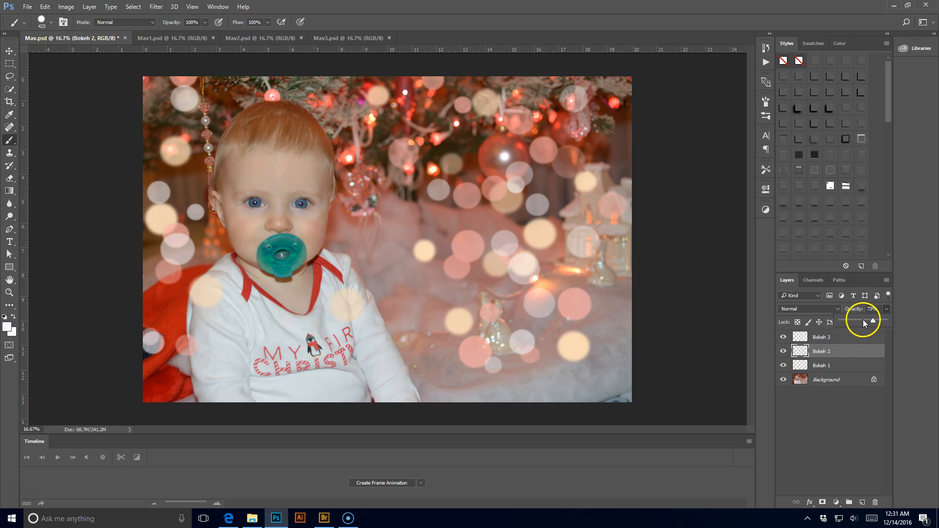
pyautogui.click(863, 320)
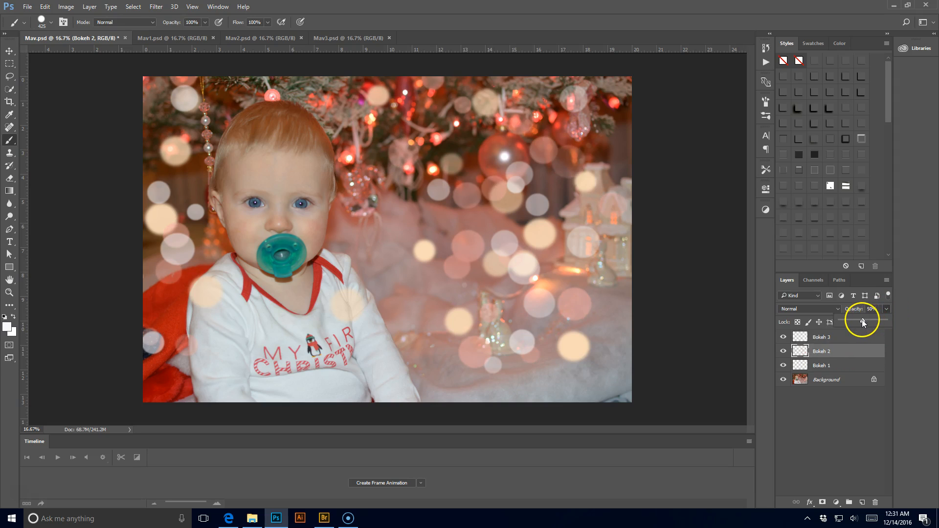
# - Reduce the Bokeh 1 layer's opacity to 36% and the Bokeh 3 layer's opacity to 39%
pyautogui.click(842, 365)
pyautogui.click(886, 310)
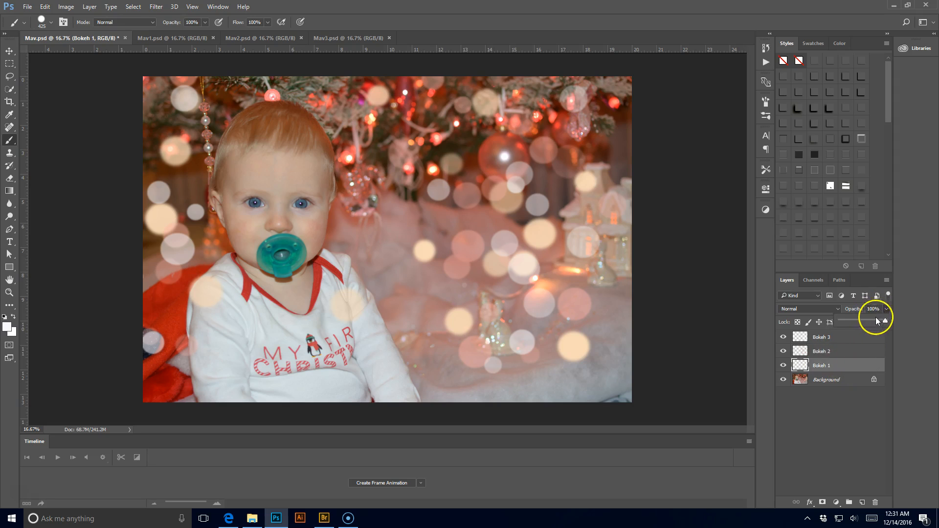
pyautogui.click(871, 321)
pyautogui.click(851, 321)
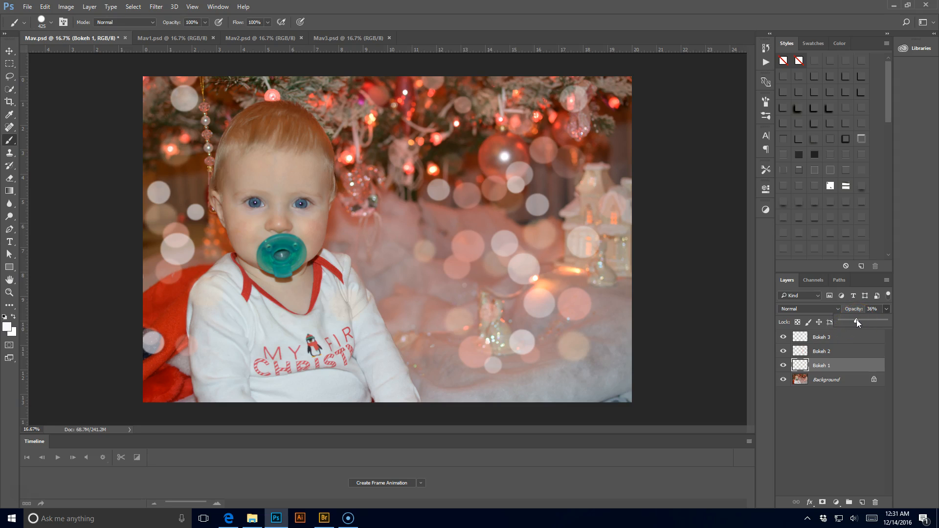
pyautogui.click(870, 360)
pyautogui.click(841, 334)
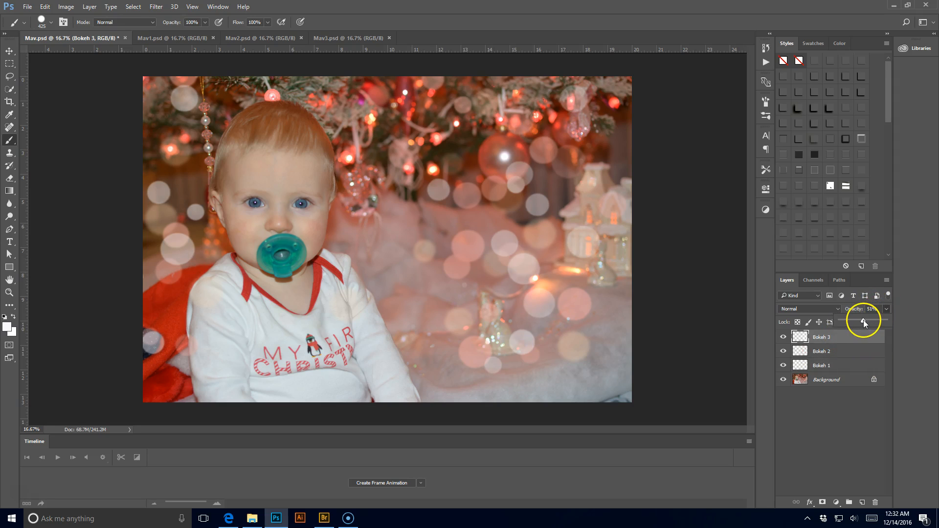
pyautogui.moveTo(860, 320); pyautogui.dragTo(857, 319)
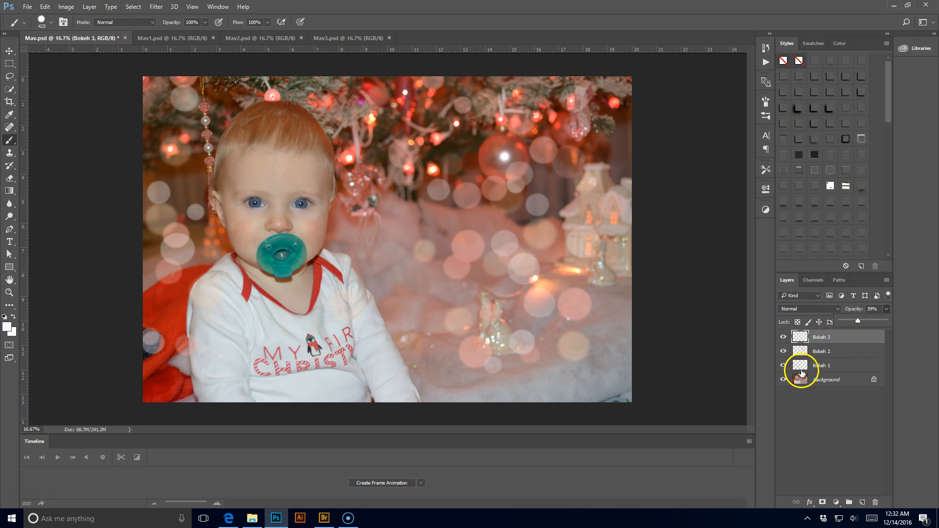
# - Add a new layer above Bokeh 3 and activate the Gradient tool
pyautogui.click(863, 502)
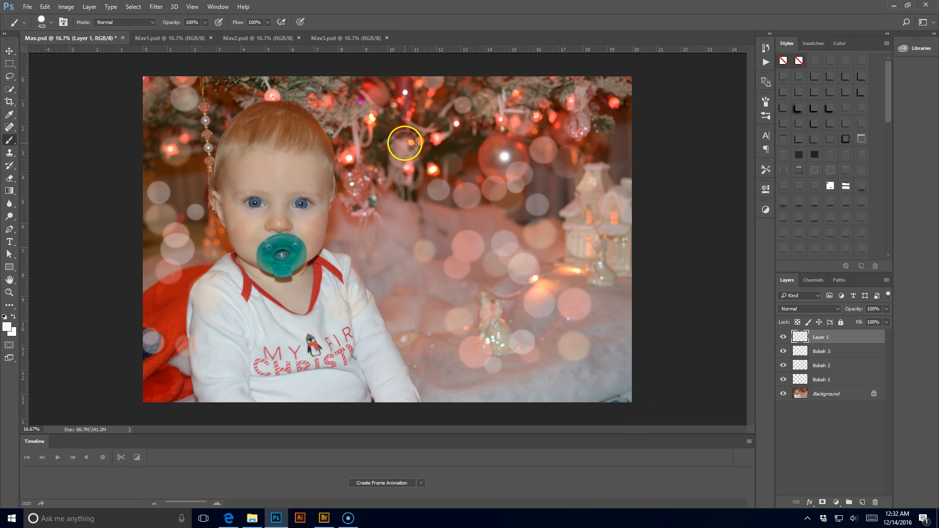
pyautogui.click(9, 192)
pyautogui.click(8, 192)
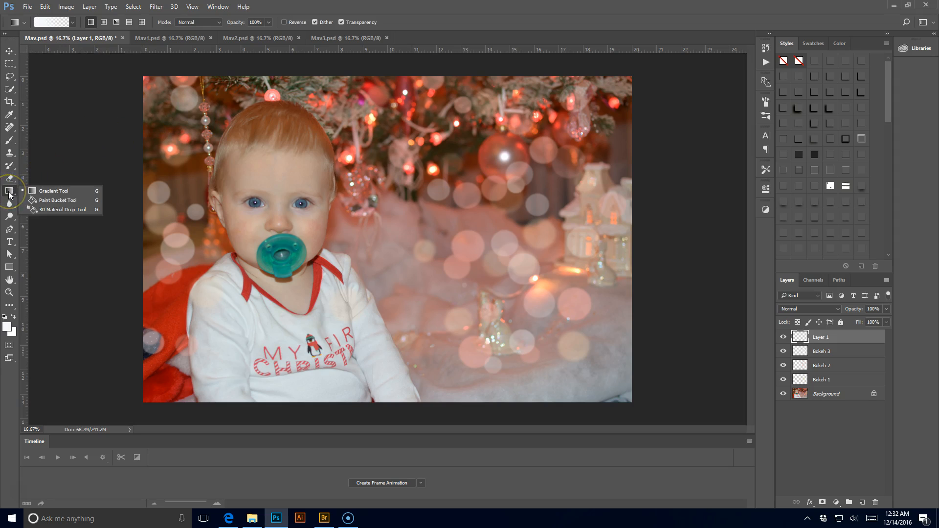
pyautogui.click(46, 192)
# - Set the foreground color to a pale peach, #fddfbe, starting from a warm tone sampled in the photo
pyautogui.click(8, 326)
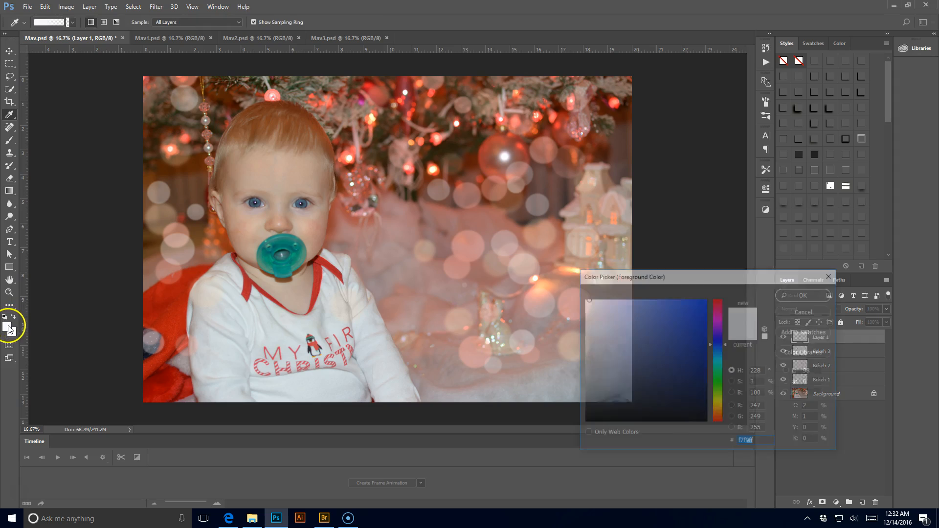
pyautogui.click(464, 248)
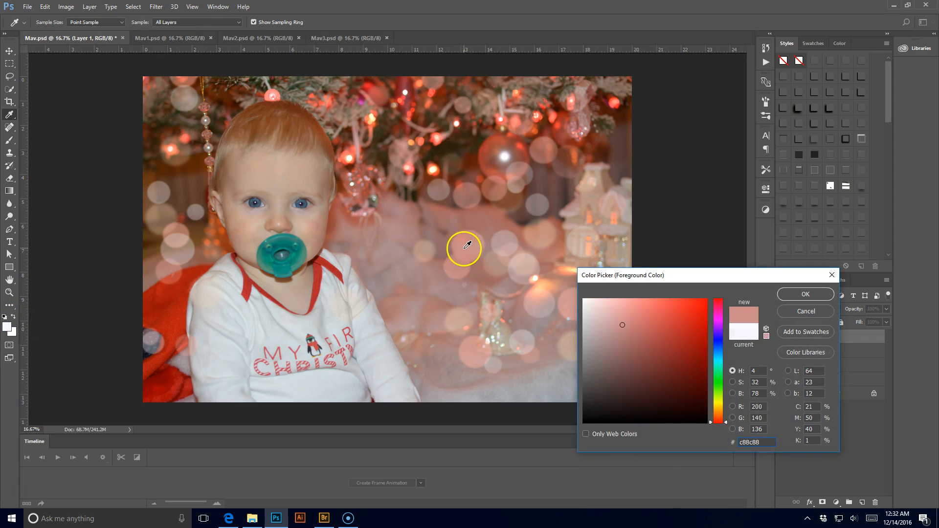
pyautogui.click(542, 289)
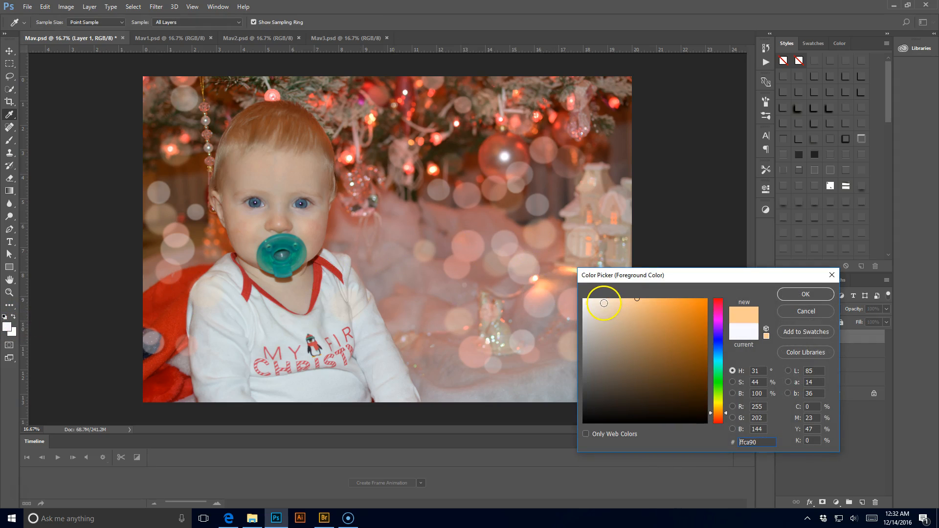
pyautogui.click(613, 300)
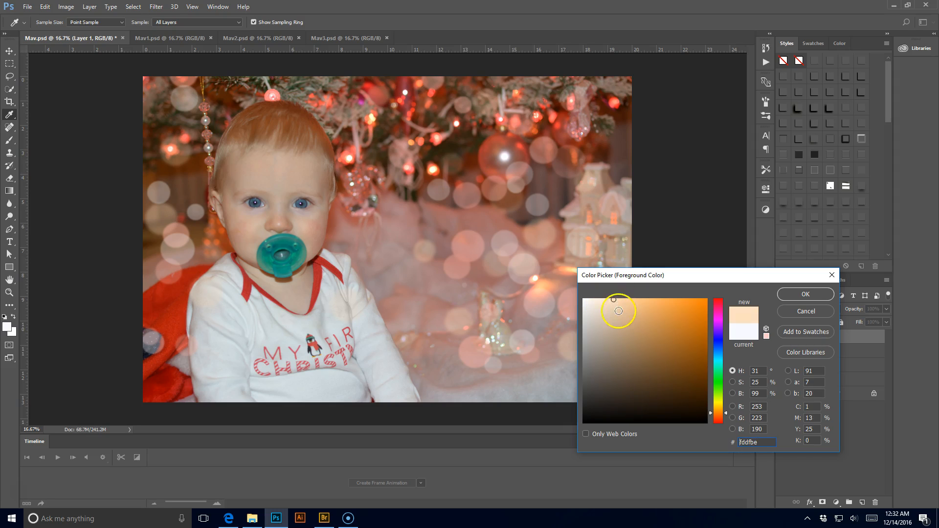
pyautogui.click(798, 292)
# - Draw a peach-to-transparent gradient from the photo's lower-right corner toward its center, and set that layer's opacity to 66%
pyautogui.press('g')
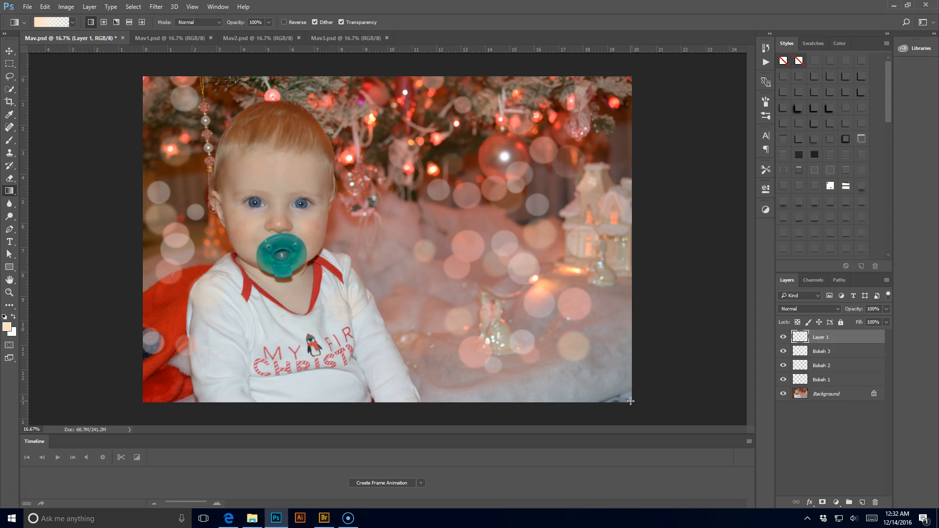
pyautogui.moveTo(630, 401); pyautogui.dragTo(431, 255)
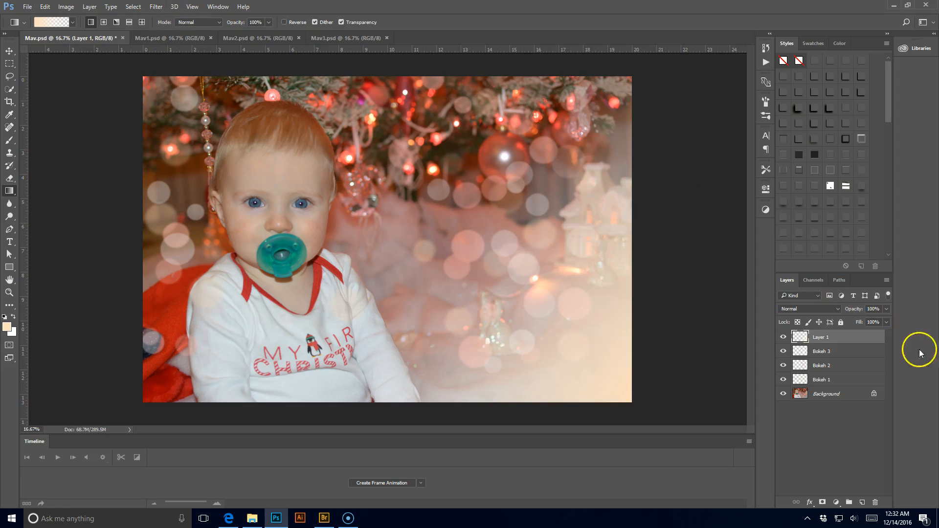
pyautogui.click(886, 309)
pyautogui.moveTo(884, 321); pyautogui.dragTo(870, 321)
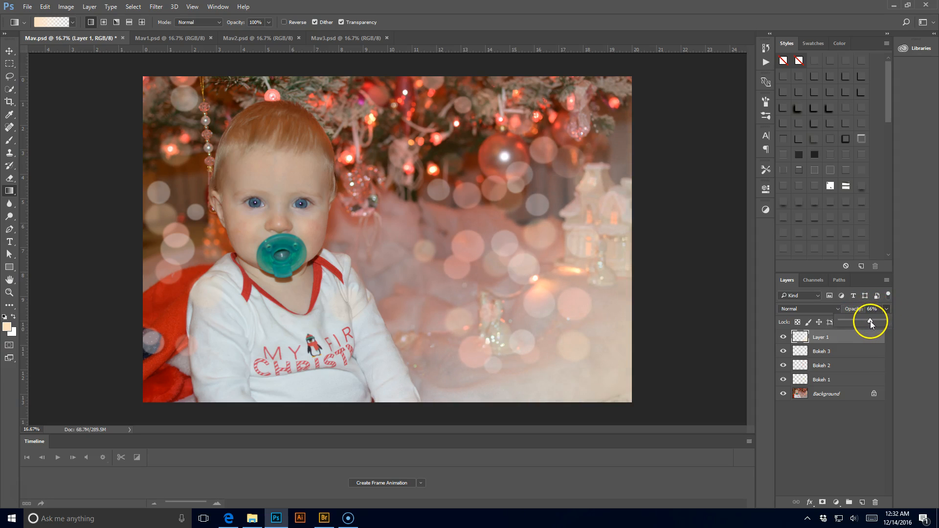
pyautogui.click(783, 337)
pyautogui.click(782, 337)
# - Add another layer with a short peach-to-transparent gradient from the photo's upper-left corner, and set its opacity to 67%
pyautogui.click(863, 502)
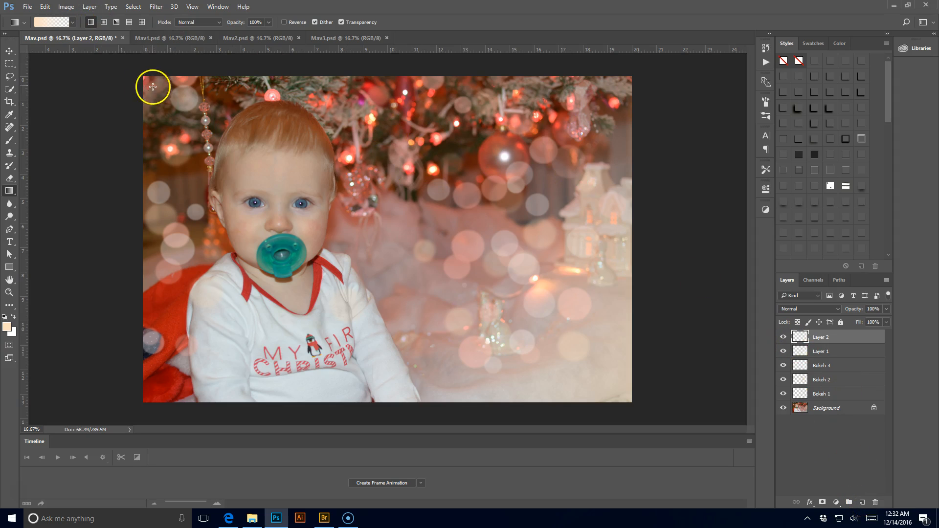
pyautogui.moveTo(144, 80); pyautogui.dragTo(221, 148)
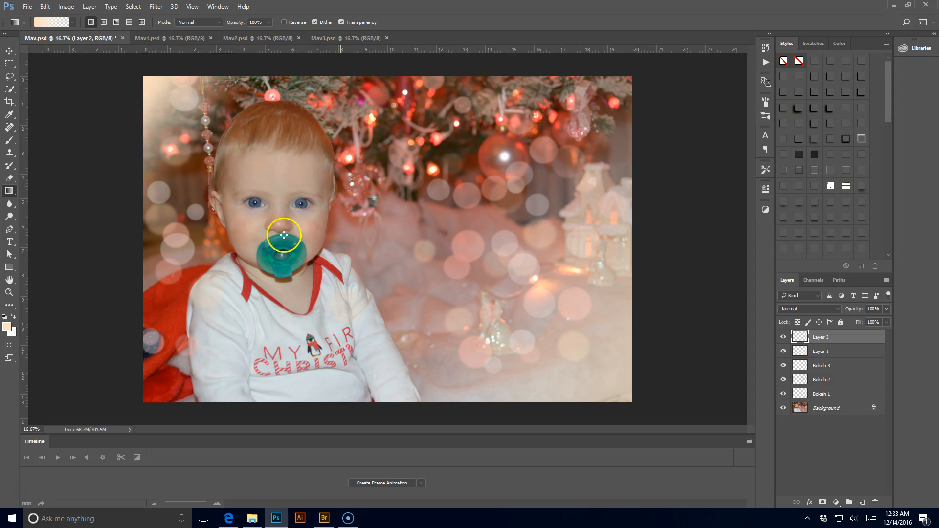
pyautogui.click(886, 309)
pyautogui.moveTo(876, 319); pyautogui.dragTo(871, 324)
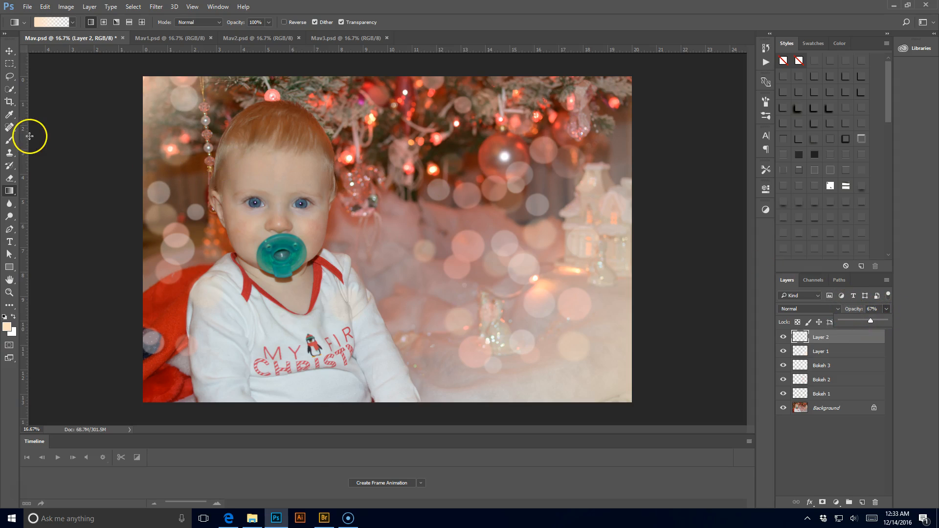
pyautogui.click(9, 51)
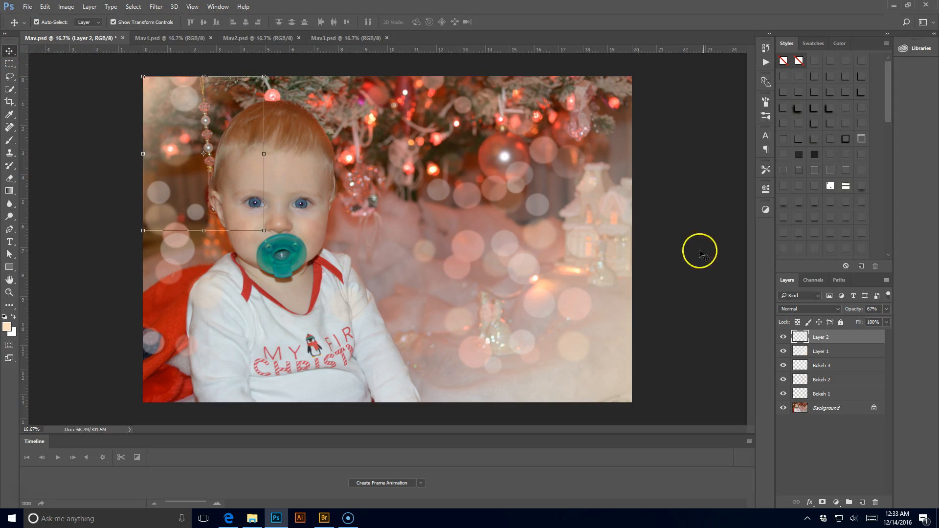
pyautogui.click(670, 184)
# - Hide all bokeh and gradient layers above the Background, and add a new layer at the top of the stack
pyautogui.moveTo(783, 337)
pyautogui.mouseDown()
pyautogui.moveTo(785, 395)
pyautogui.moveTo(782, 335)
pyautogui.mouseUp()
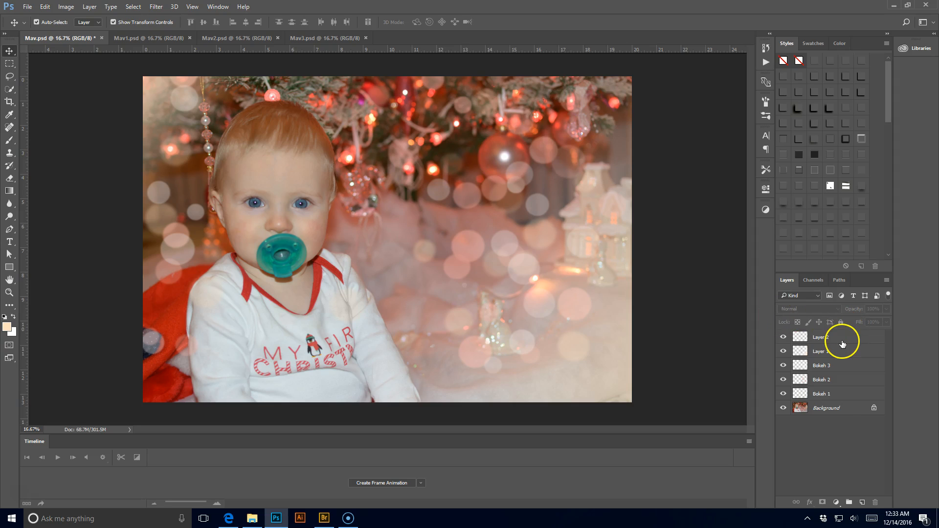
pyautogui.moveTo(782, 337); pyautogui.dragTo(783, 395)
pyautogui.click(861, 502)
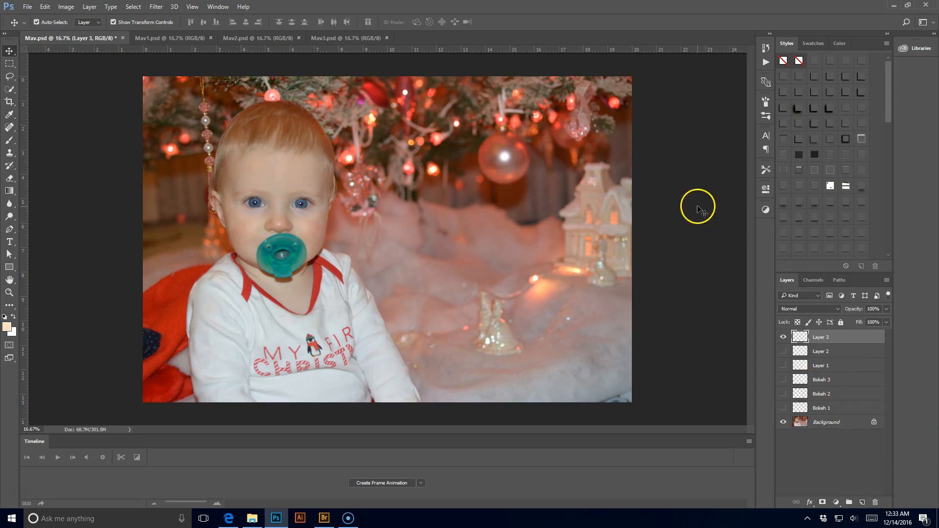
# - Save the current brush settings as a brush preset named "Bokeh" and check it in the preset list
pyautogui.click(766, 102)
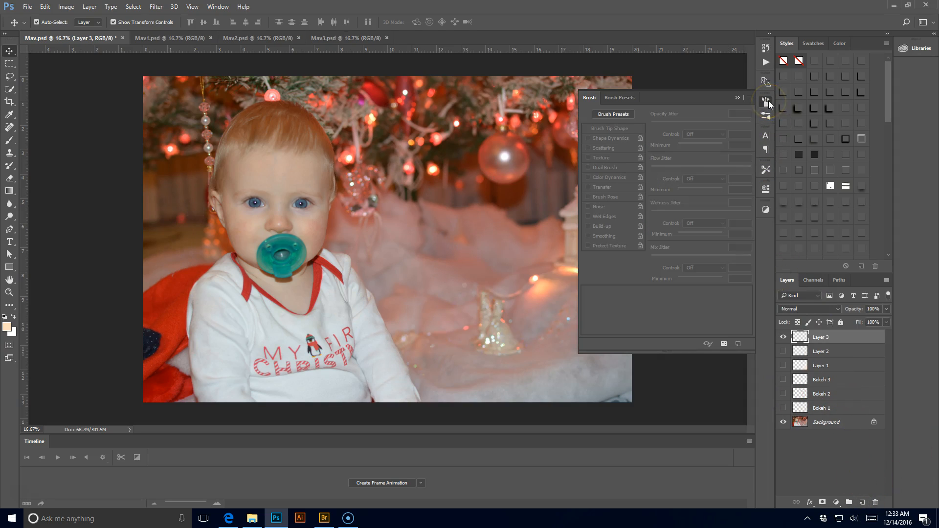
pyautogui.press('b')
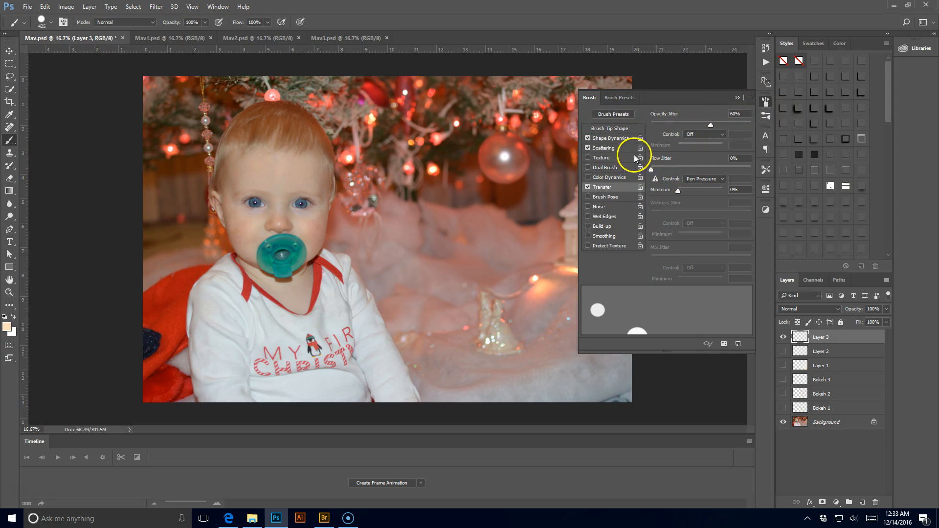
pyautogui.click(739, 344)
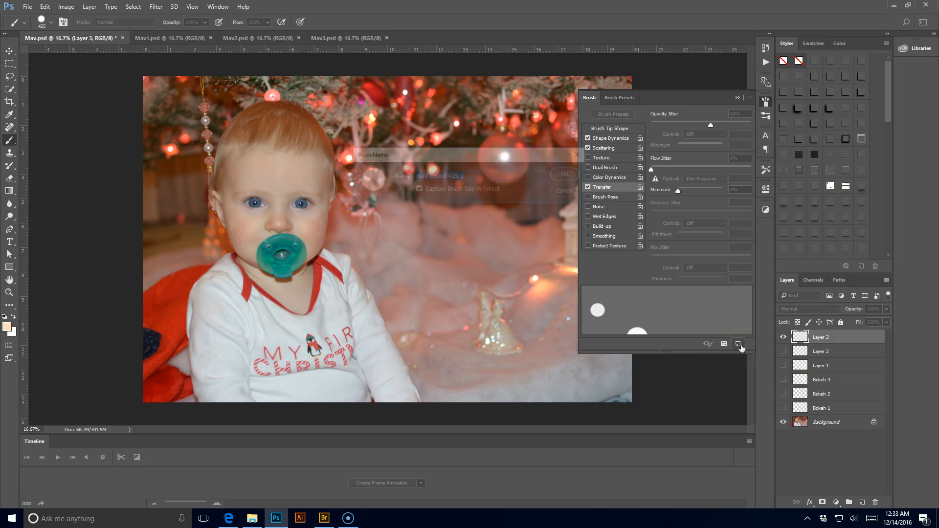
pyautogui.write('Bokeh')
pyautogui.press('Return')
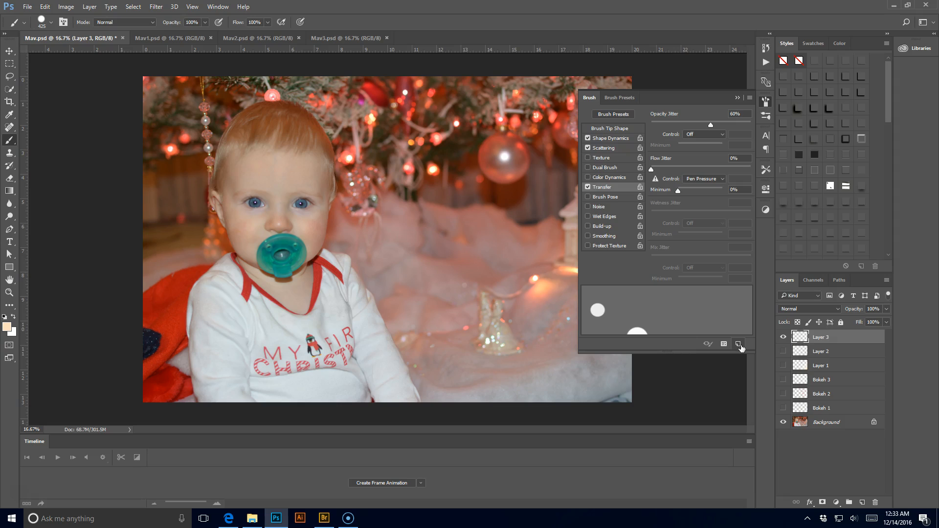
pyautogui.click(617, 97)
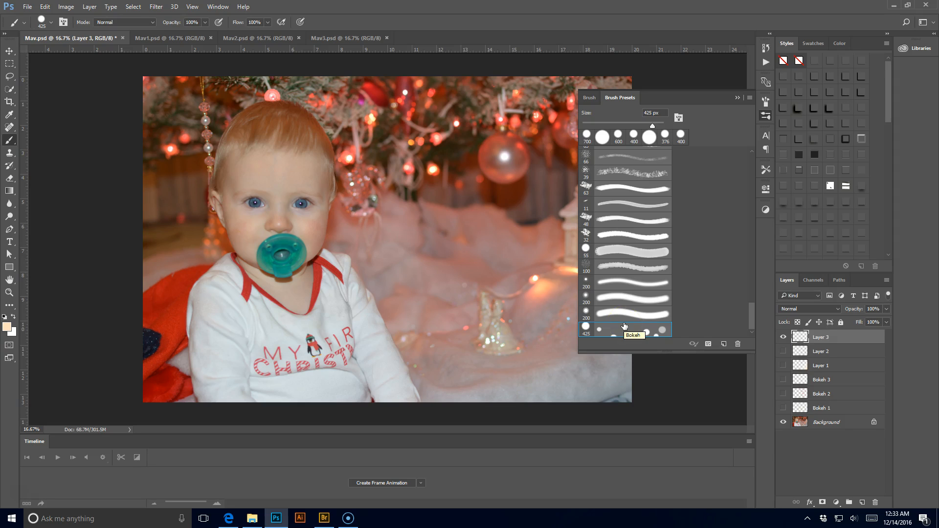
pyautogui.click(590, 98)
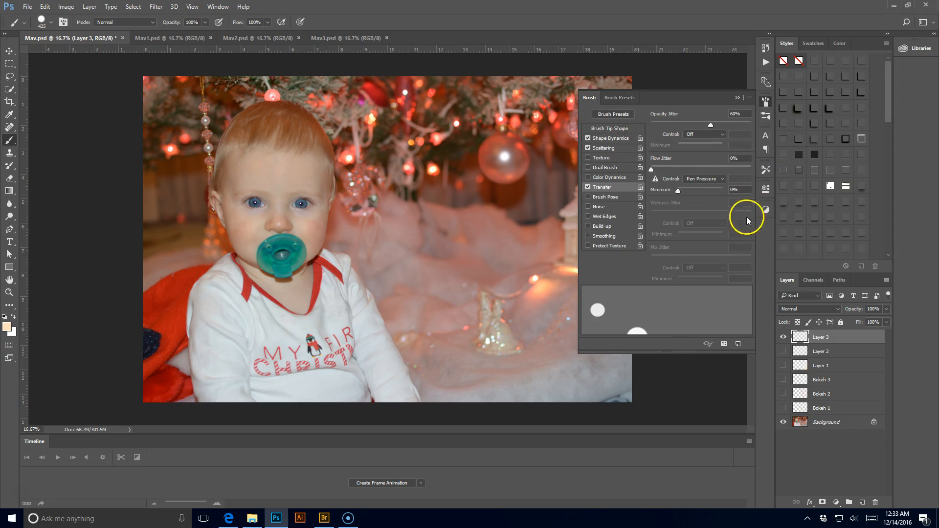
# - Set the brush size to 465 px, and undo a trial stroke of peach circles on the new layer
pyautogui.click(607, 129)
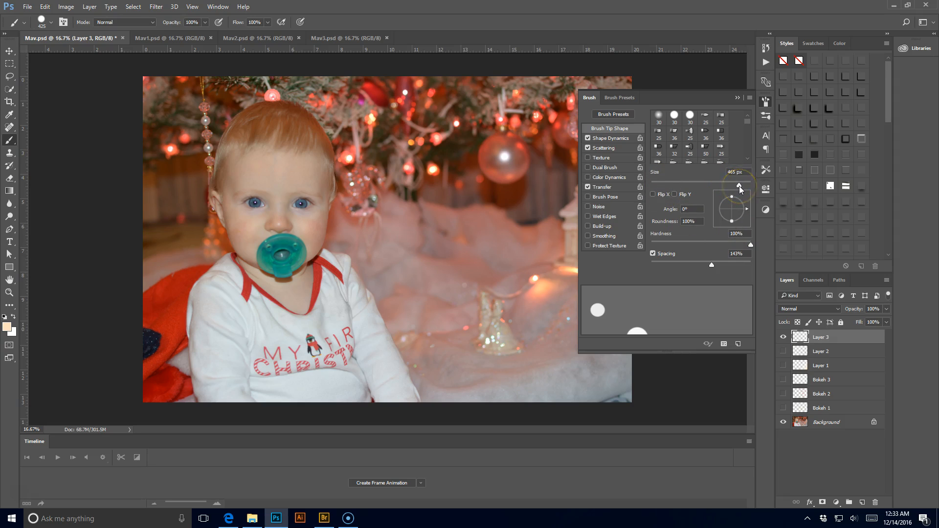
pyautogui.click(737, 98)
pyautogui.moveTo(482, 120)
pyautogui.mouseDown()
pyautogui.moveTo(446, 168)
pyautogui.moveTo(526, 256)
pyautogui.moveTo(471, 351)
pyautogui.moveTo(369, 163)
pyautogui.mouseUp()
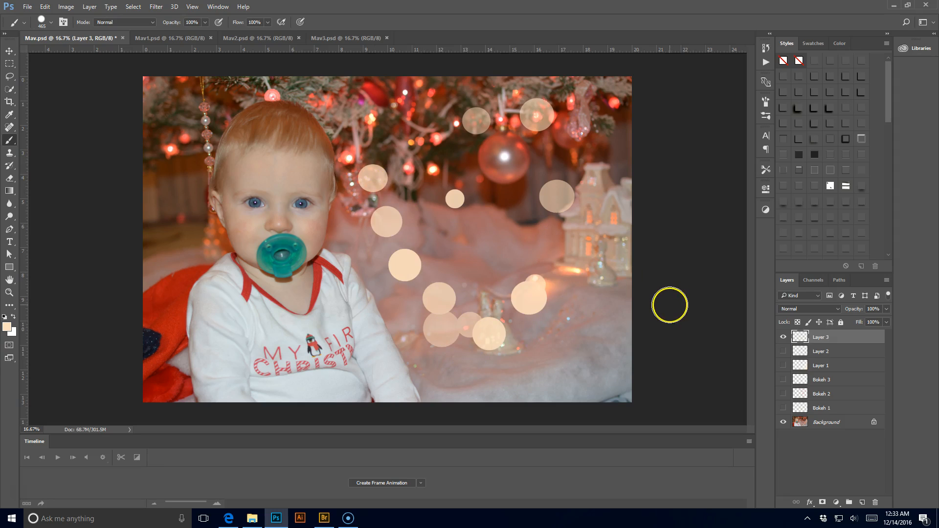
pyautogui.hotkey('ctrl', 'z')
# - Paint scattered peach circles over the tree, snow and the area beside the baby's head, and set their layer's opacity to 58%
pyautogui.click(479, 118)
pyautogui.moveTo(479, 119)
pyautogui.mouseDown()
pyautogui.moveTo(573, 277)
pyautogui.moveTo(549, 364)
pyautogui.moveTo(367, 103)
pyautogui.moveTo(396, 108)
pyautogui.moveTo(517, 233)
pyautogui.mouseUp()
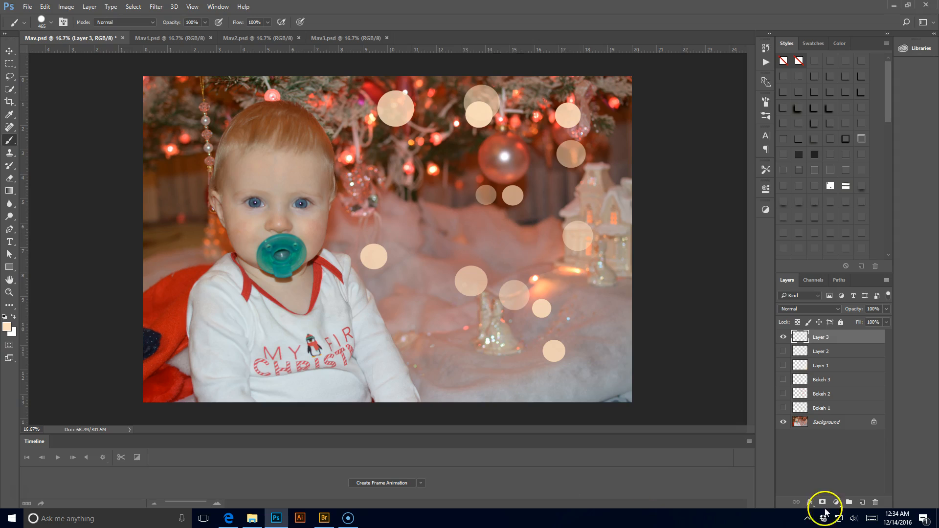
pyautogui.moveTo(496, 383); pyautogui.dragTo(563, 338)
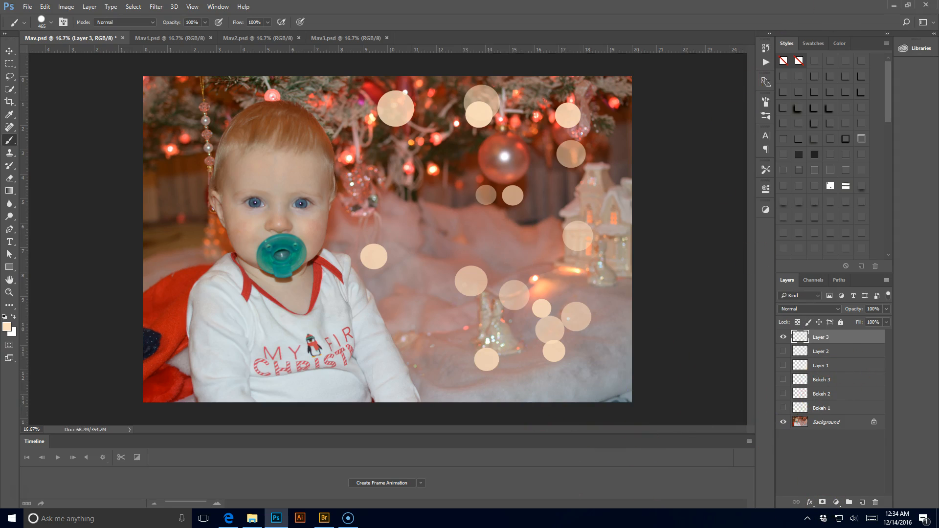
pyautogui.moveTo(119, 117)
pyautogui.mouseDown()
pyautogui.moveTo(174, 116)
pyautogui.moveTo(82, 317)
pyautogui.mouseUp()
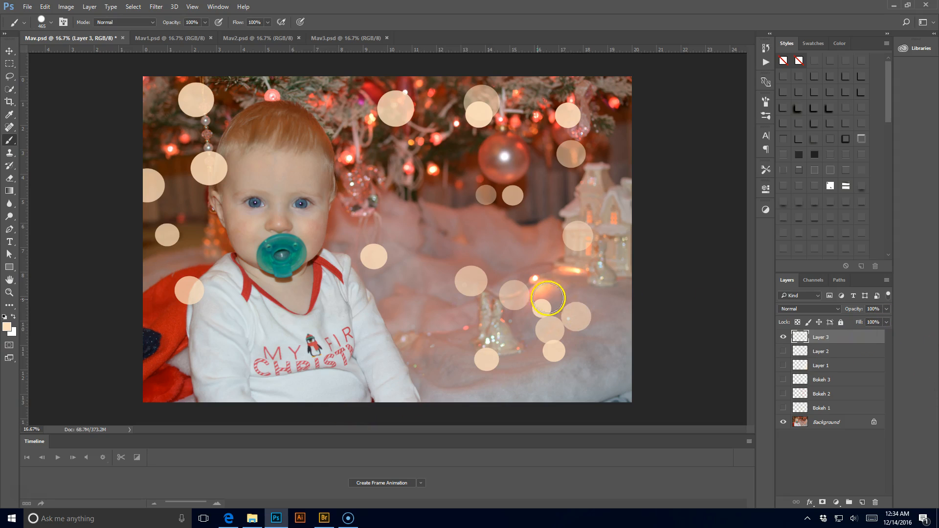
pyautogui.click(886, 309)
pyautogui.moveTo(876, 321); pyautogui.dragTo(867, 319)
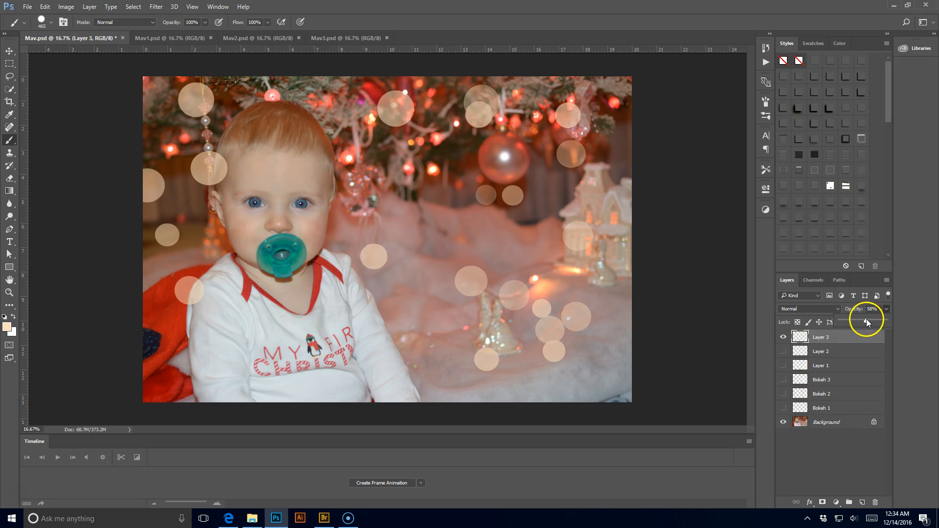
# - Apply a Gaussian Blur with a radius of 9.8 pixels to the peach circles layer, and show the hidden layers again
pyautogui.click(156, 6)
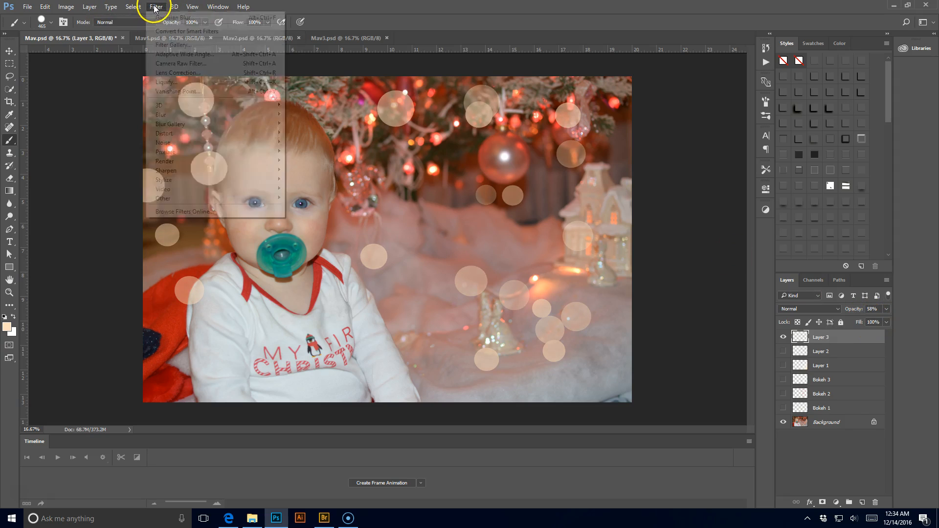
pyautogui.moveTo(169, 120)
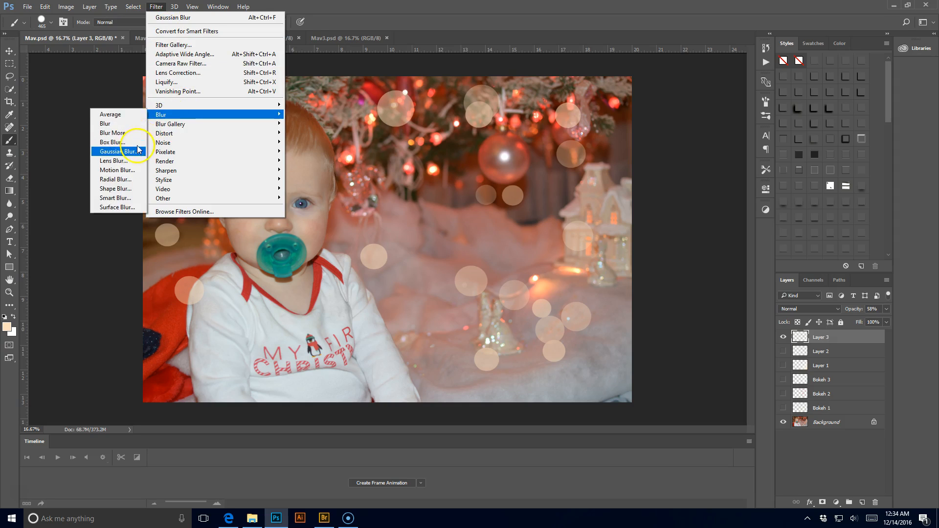
pyautogui.click(130, 151)
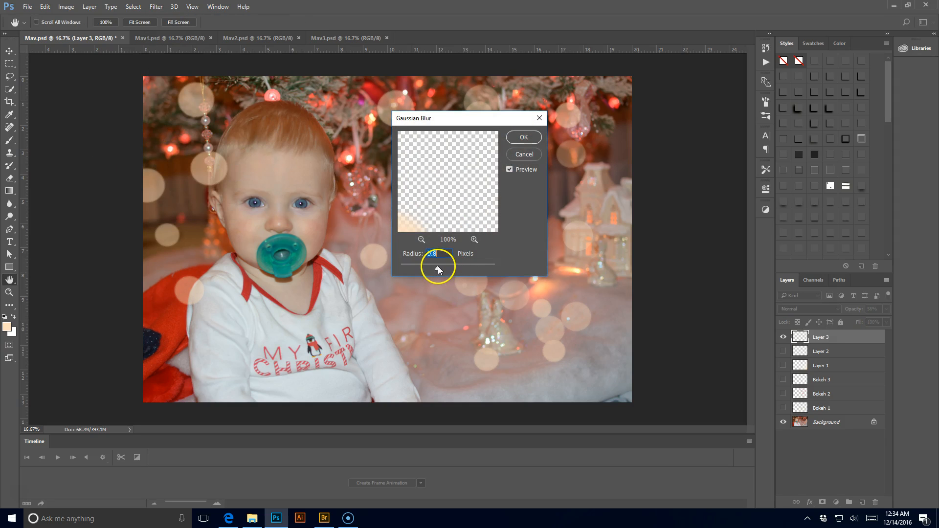
pyautogui.click(519, 137)
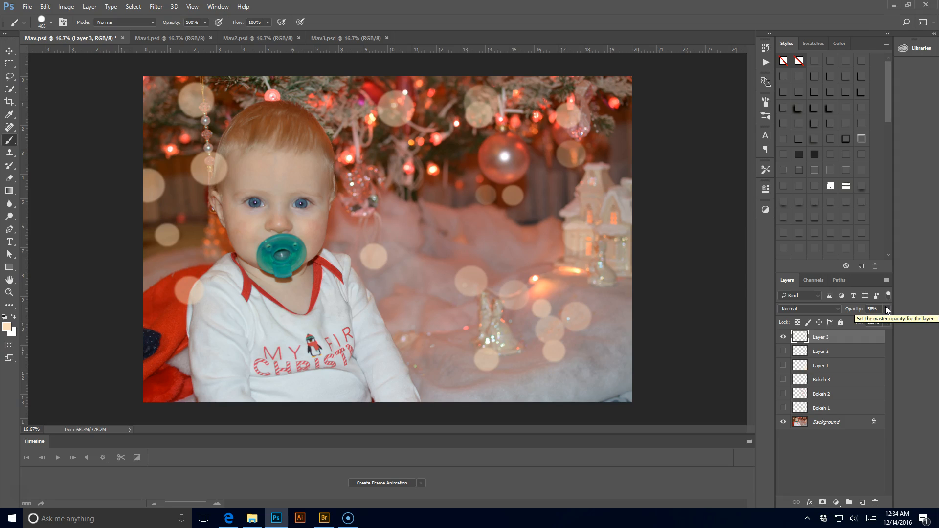
pyautogui.moveTo(783, 351); pyautogui.dragTo(782, 402)
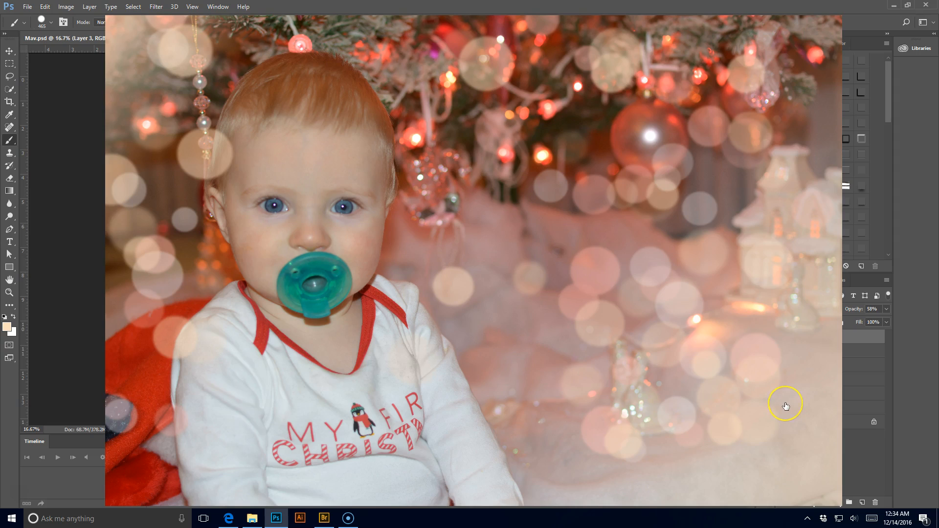